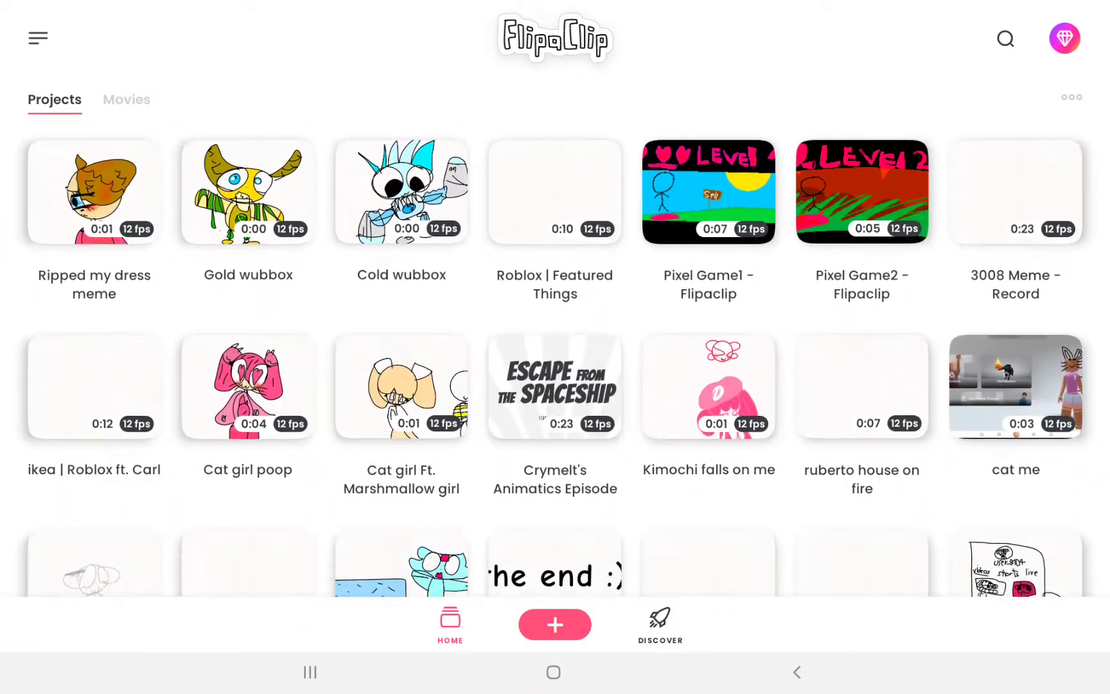
pyautogui.scroll(-4, 555, 359)
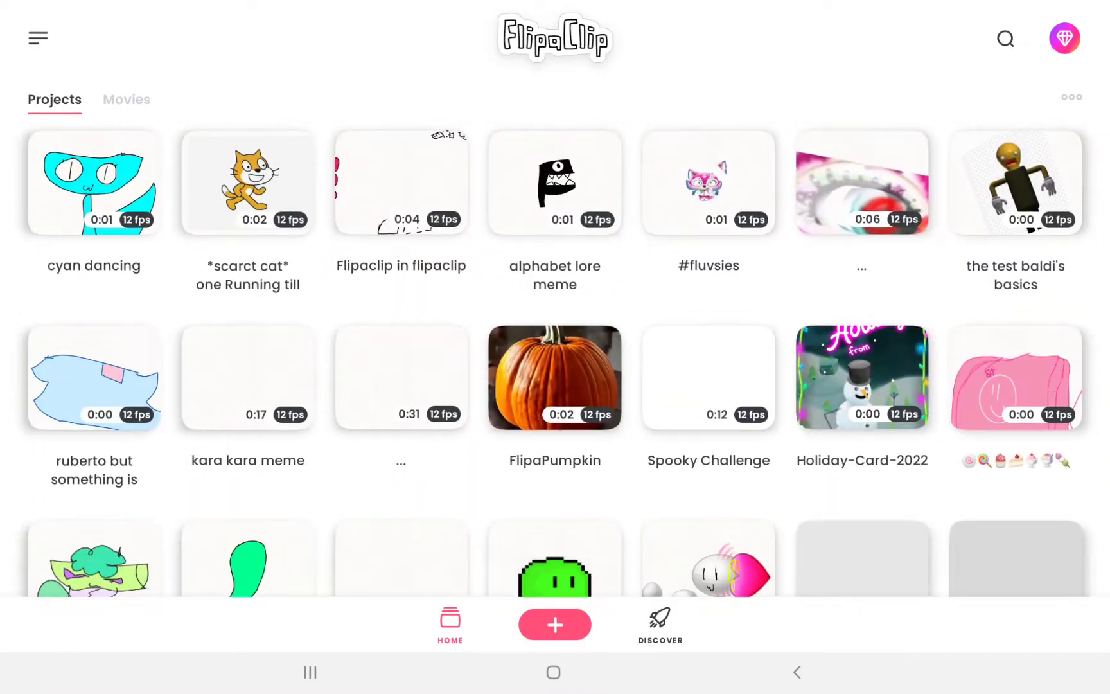
pyautogui.scroll(-10, 556, 365)
# View the exported MP4 movies, then return to the Projects list
pyautogui.click(127, 99)
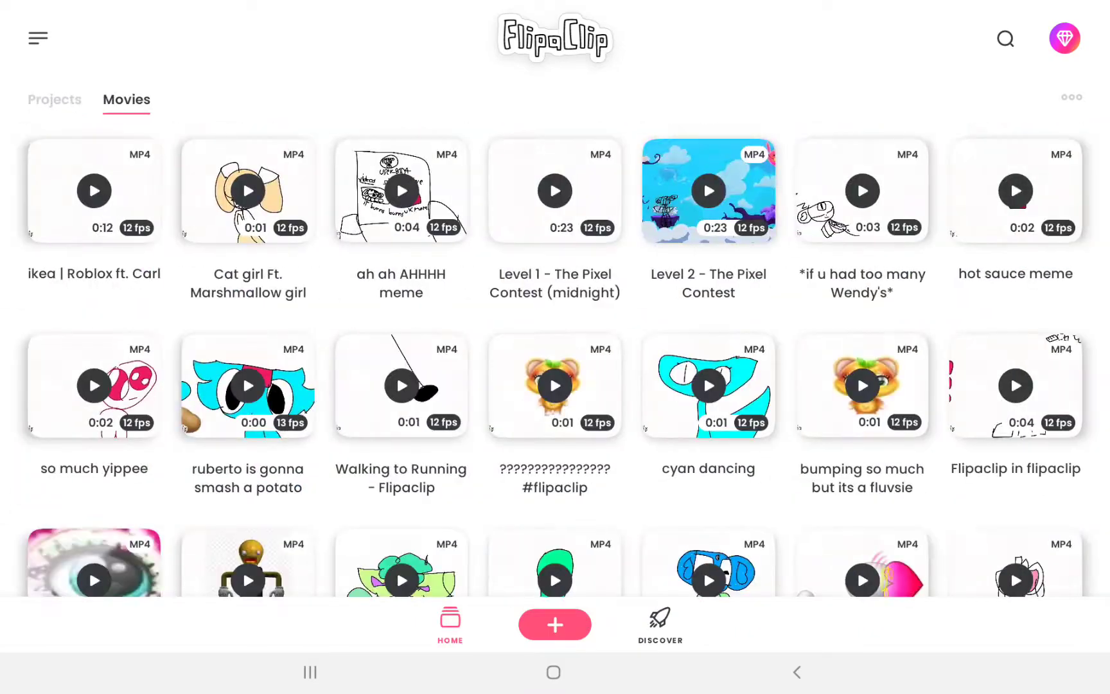
pyautogui.scroll(-1, 555, 365)
pyautogui.scroll(-5, 555, 364)
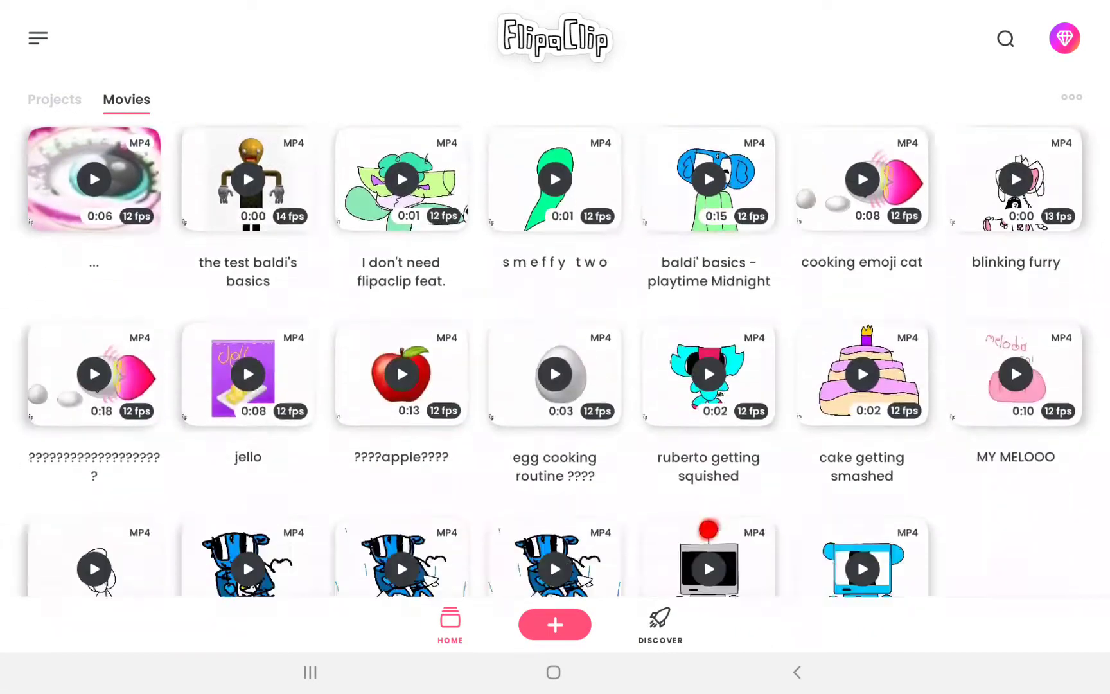
pyautogui.scroll(-2, 556, 365)
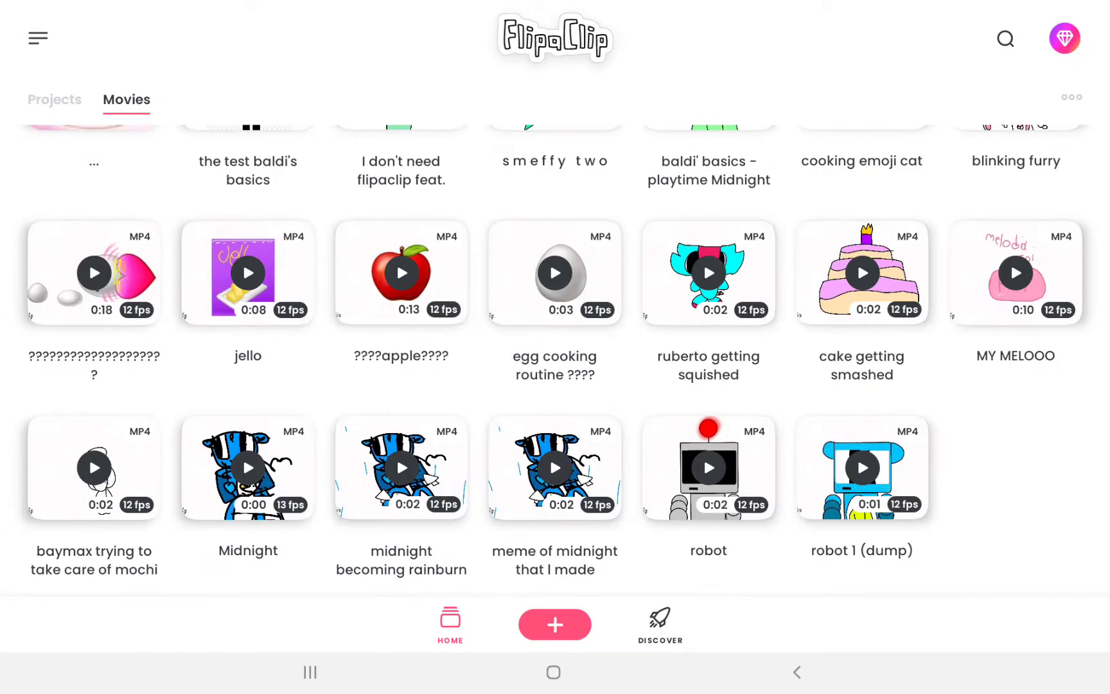
pyautogui.scroll(10, 555, 360)
pyautogui.scroll(-5, 555, 360)
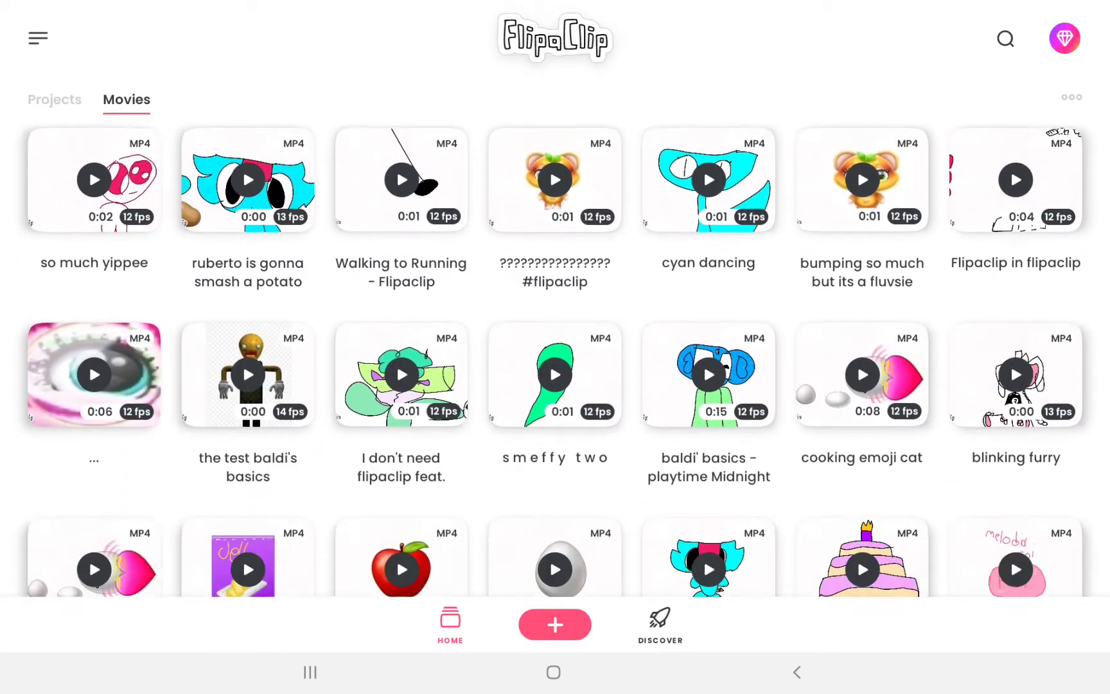
pyautogui.scroll(-5, 555, 360)
pyautogui.scroll(10, 555, 360)
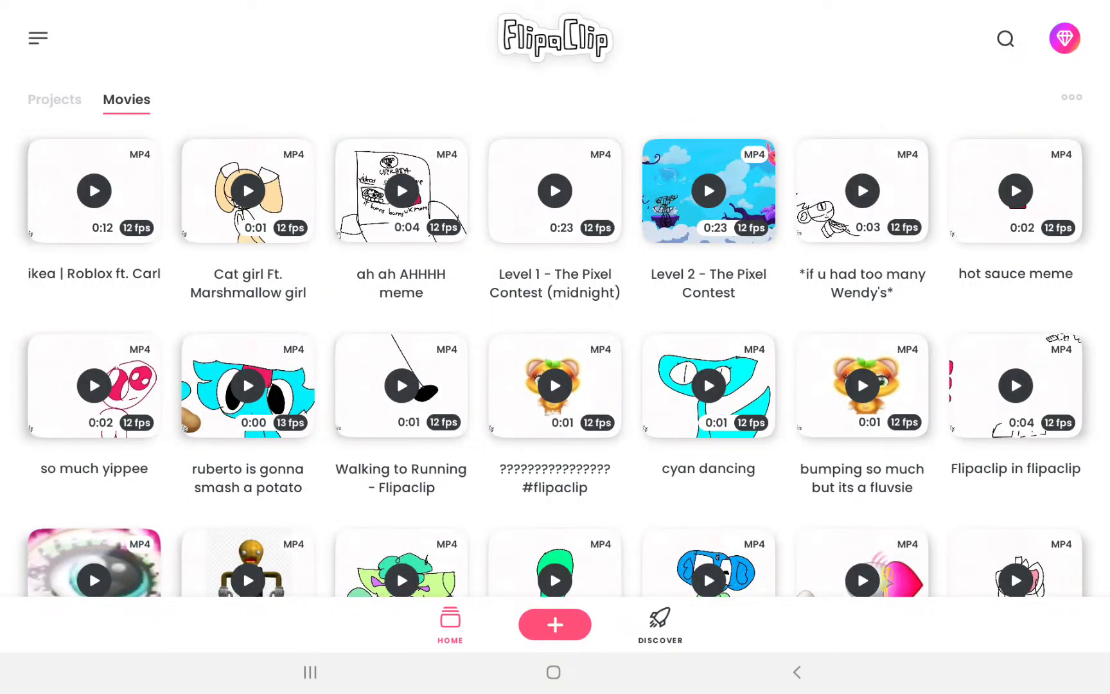
pyautogui.click(54, 100)
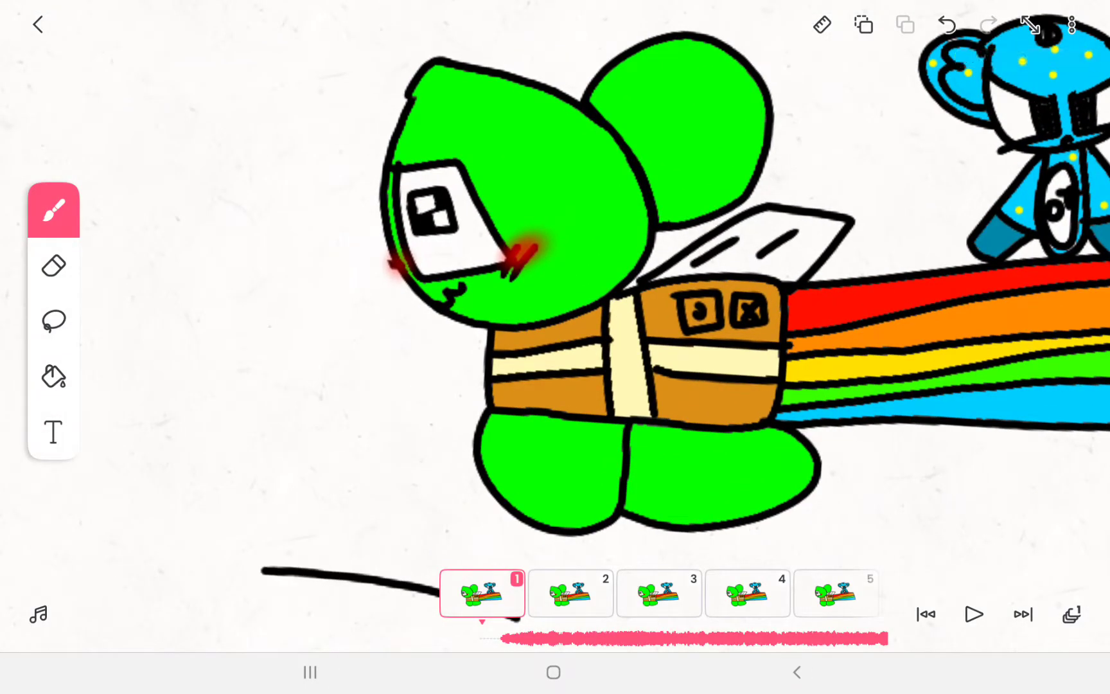
pyautogui.moveTo(555, 304); pyautogui.dragTo(660, 173)
pyautogui.moveTo(747, 595)
pyautogui.mouseDown()
pyautogui.moveTo(105, 595)
pyautogui.moveTo(573, 594)
pyautogui.moveTo(486, 594)
pyautogui.mouseUp()
pyautogui.moveTo(607, 594); pyautogui.dragTo(451, 594)
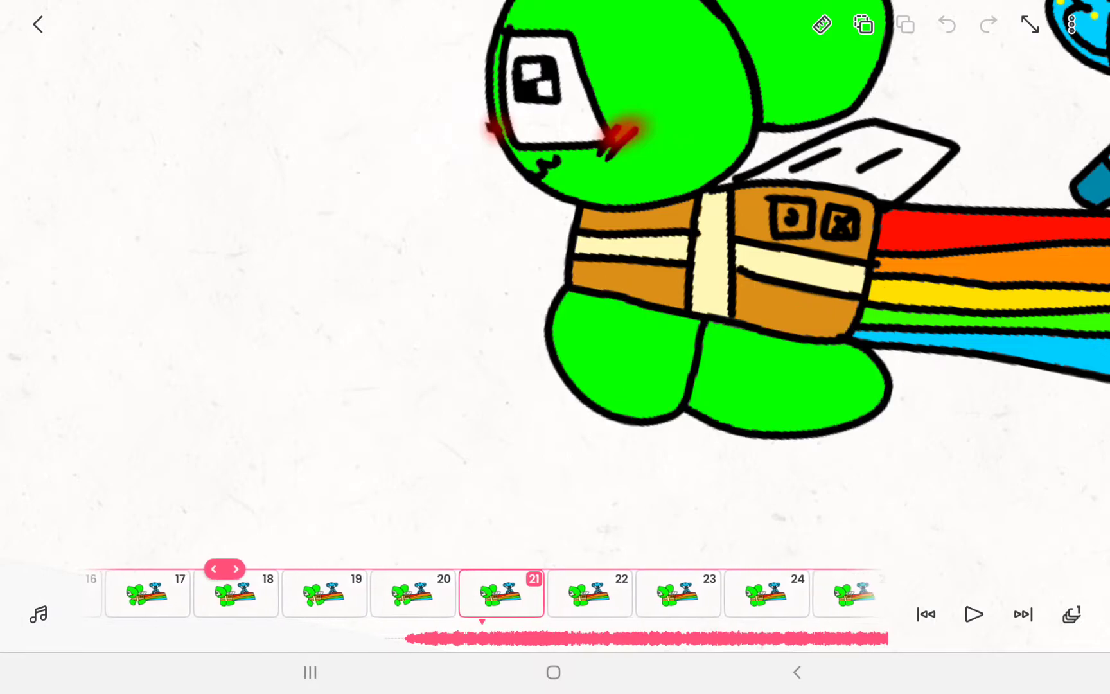
pyautogui.scroll(3, 711, 251)
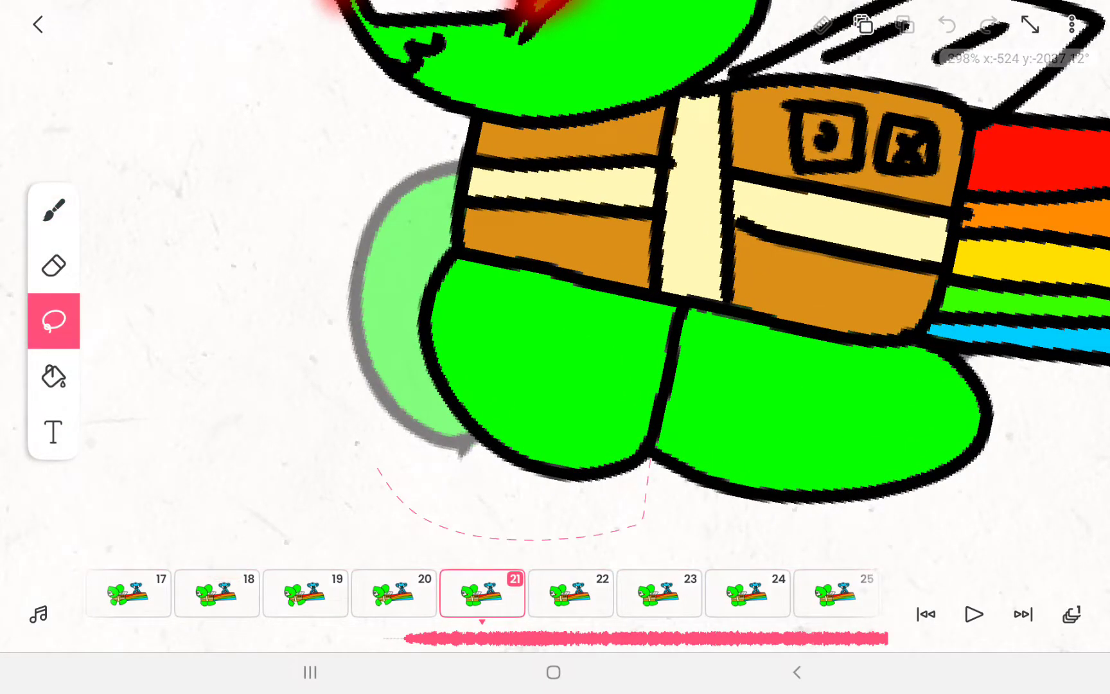
# Lasso the front leg, rotate it clockwise and move it up-left
pyautogui.moveTo(464, 243); pyautogui.dragTo(453, 239)
pyautogui.moveTo(553, 175); pyautogui.dragTo(632, 229)
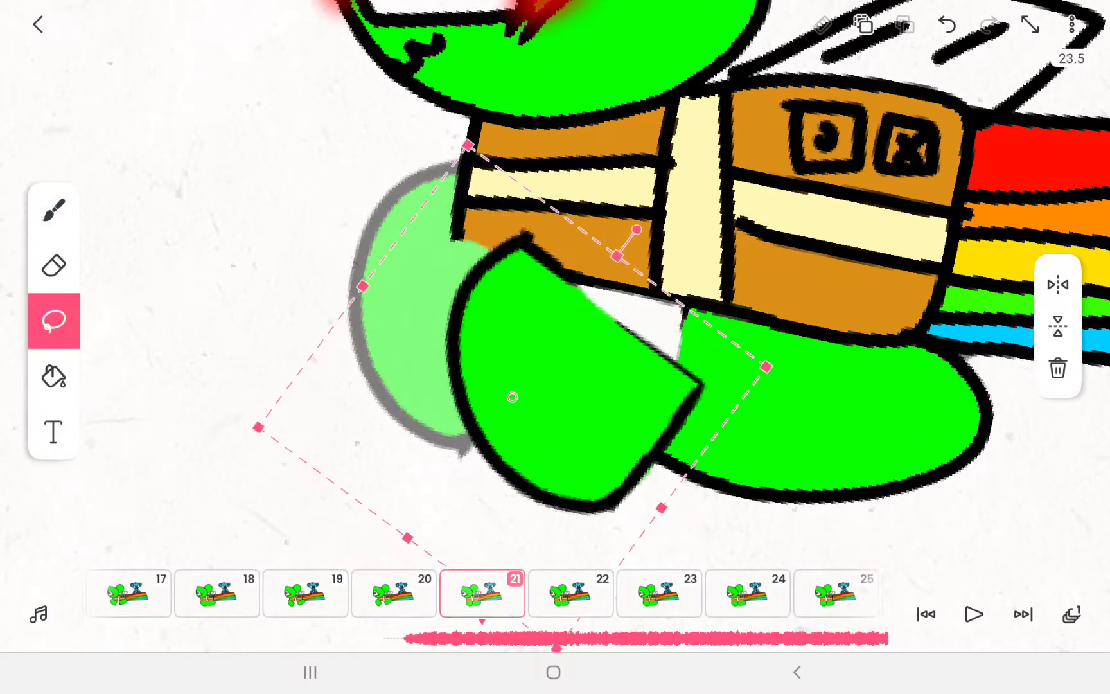
pyautogui.moveTo(511, 394); pyautogui.dragTo(451, 361)
pyautogui.click(53, 209)
pyautogui.scroll(3, 556, 325)
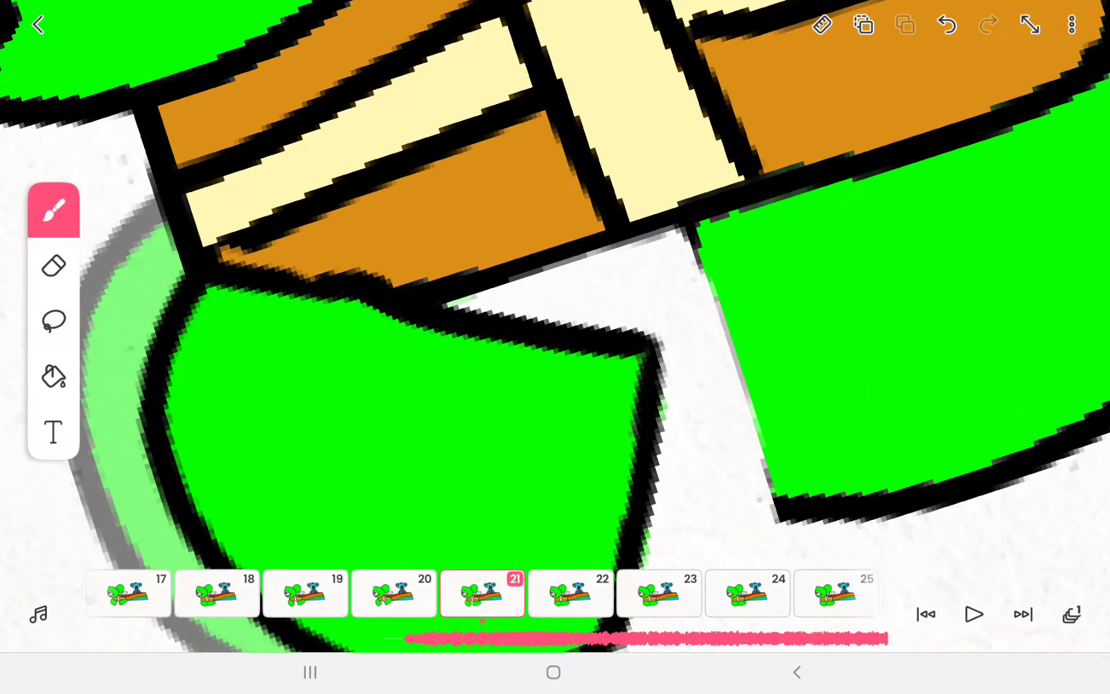
pyautogui.scroll(-5, 555, 326)
# Select a small area under the back leg, then undo an accidental cyan background fill
pyautogui.click(54, 320)
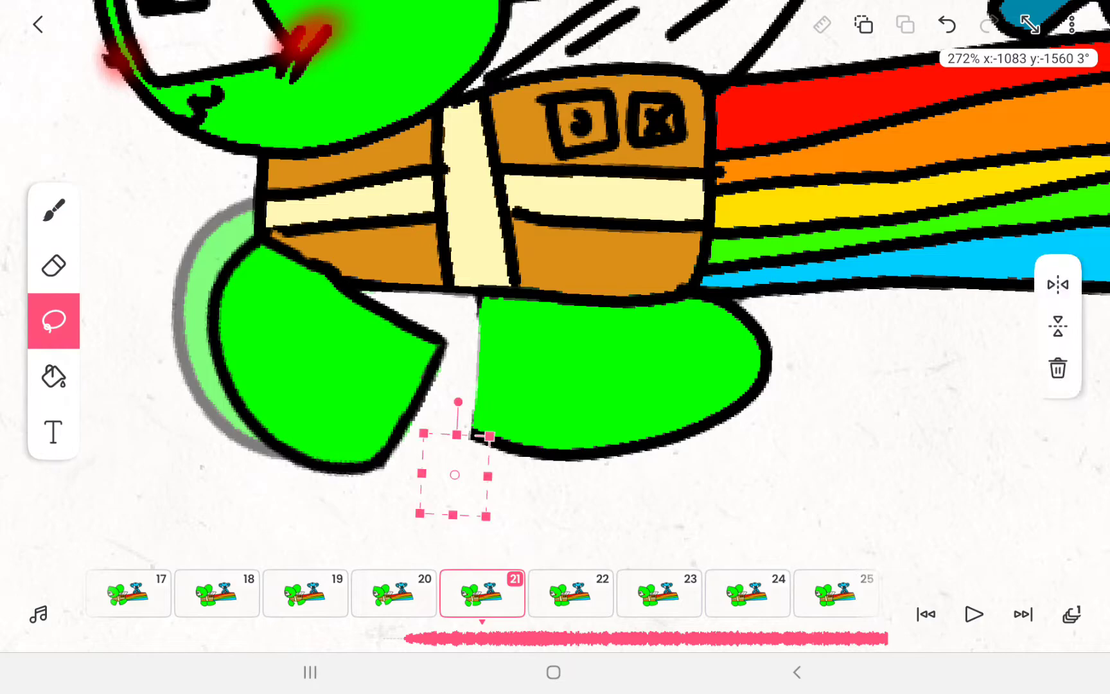
pyautogui.click(54, 210)
pyautogui.scroll(2, 555, 326)
pyautogui.scroll(1, 556, 327)
pyautogui.click(53, 375)
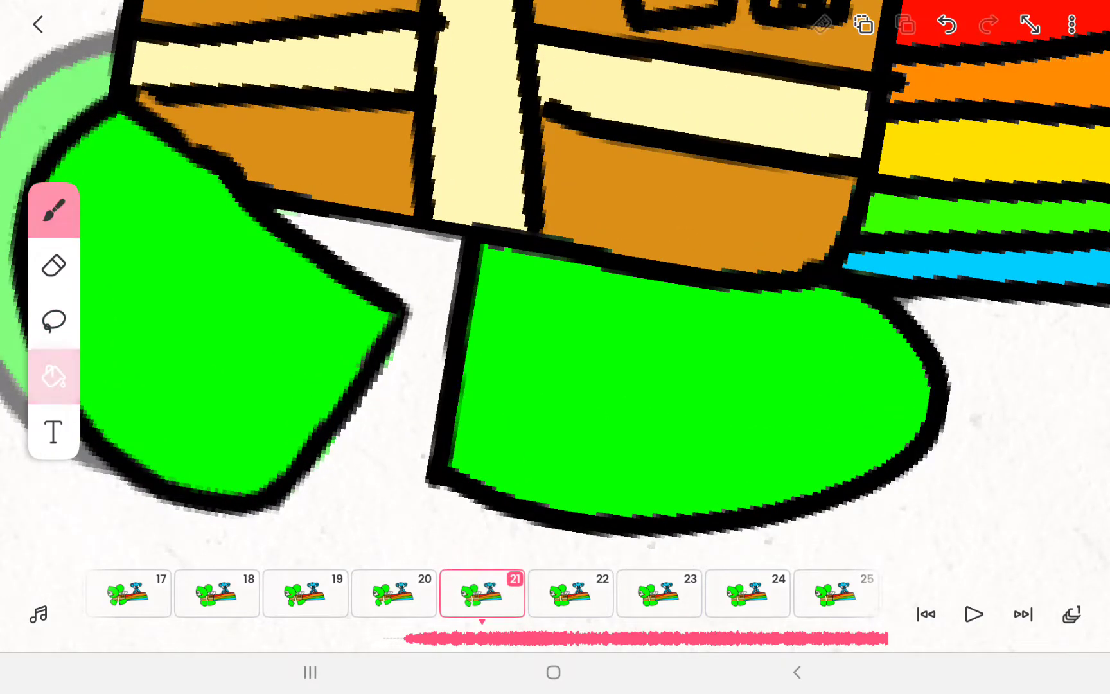
pyautogui.scroll(-3, 555, 326)
pyautogui.click(781, 434)
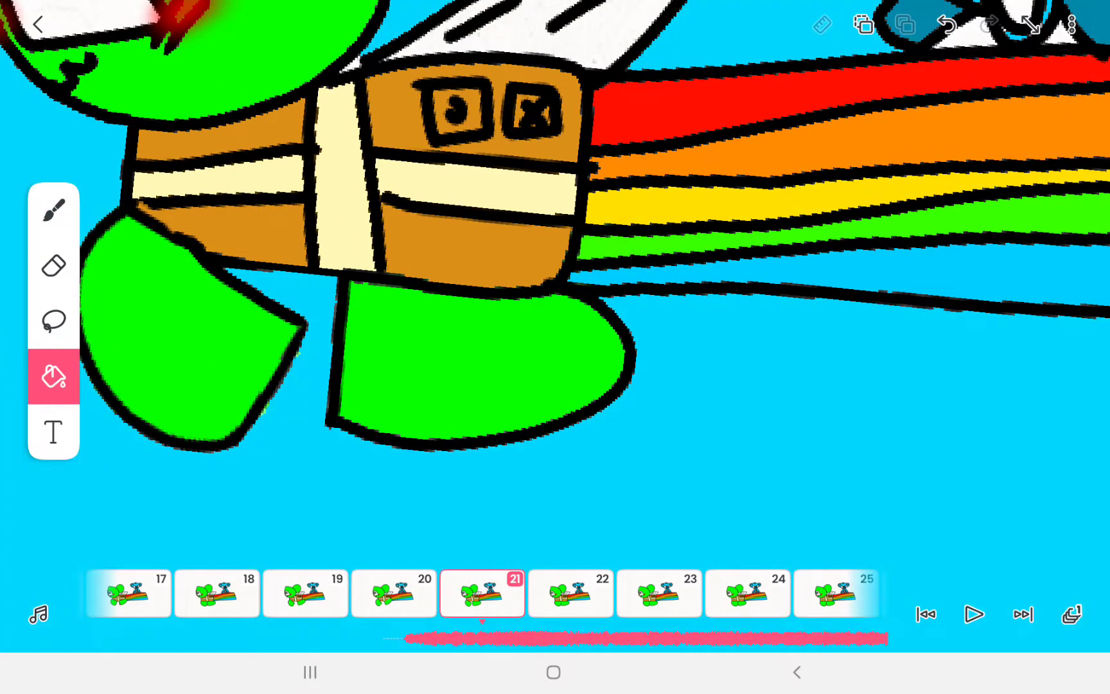
pyautogui.click(948, 24)
# Lasso the back leg, rotate it upward and move it against the body
pyautogui.click(53, 321)
pyautogui.moveTo(284, 499); pyautogui.dragTo(337, 566)
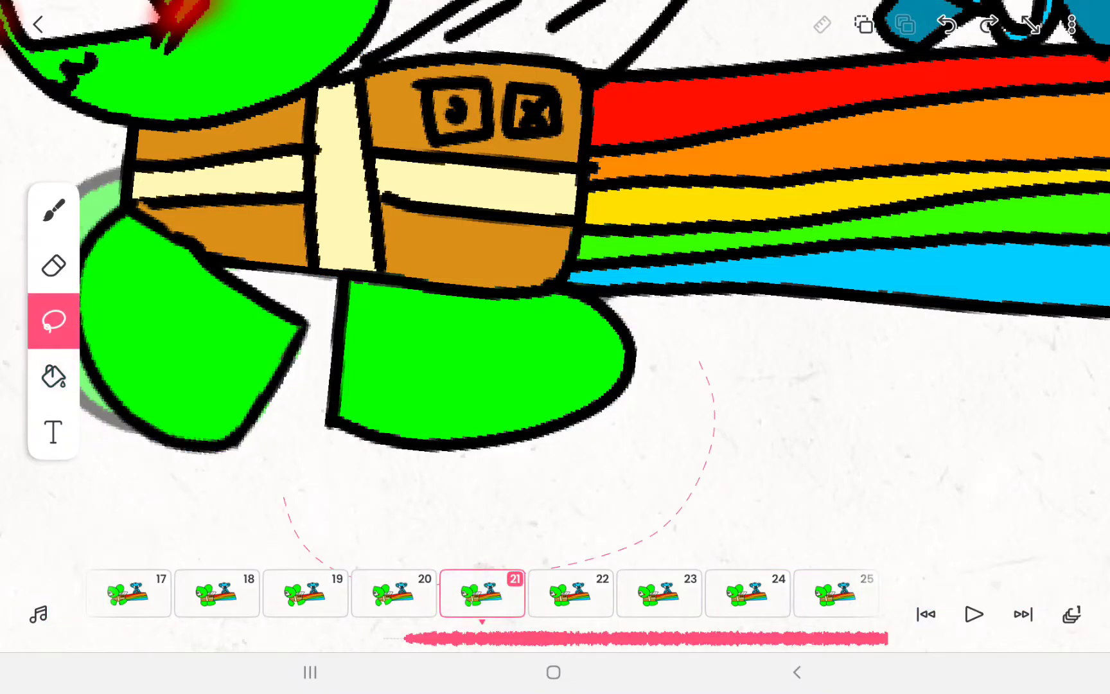
pyautogui.moveTo(337, 565); pyautogui.dragTo(347, 276)
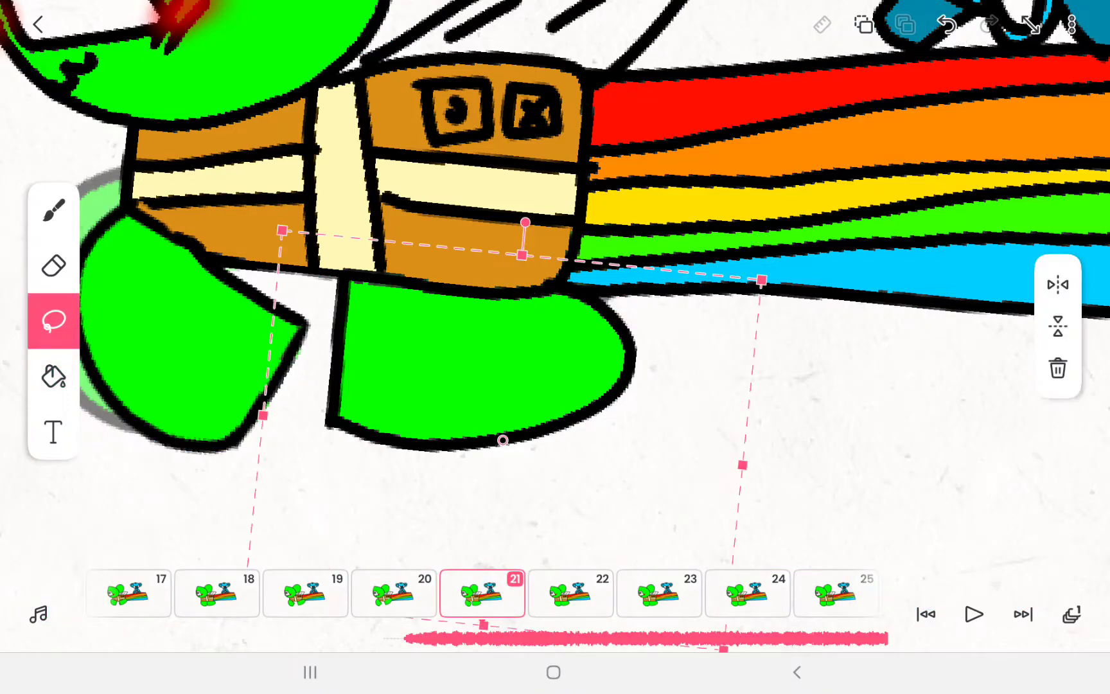
pyautogui.moveTo(523, 228); pyautogui.dragTo(488, 163)
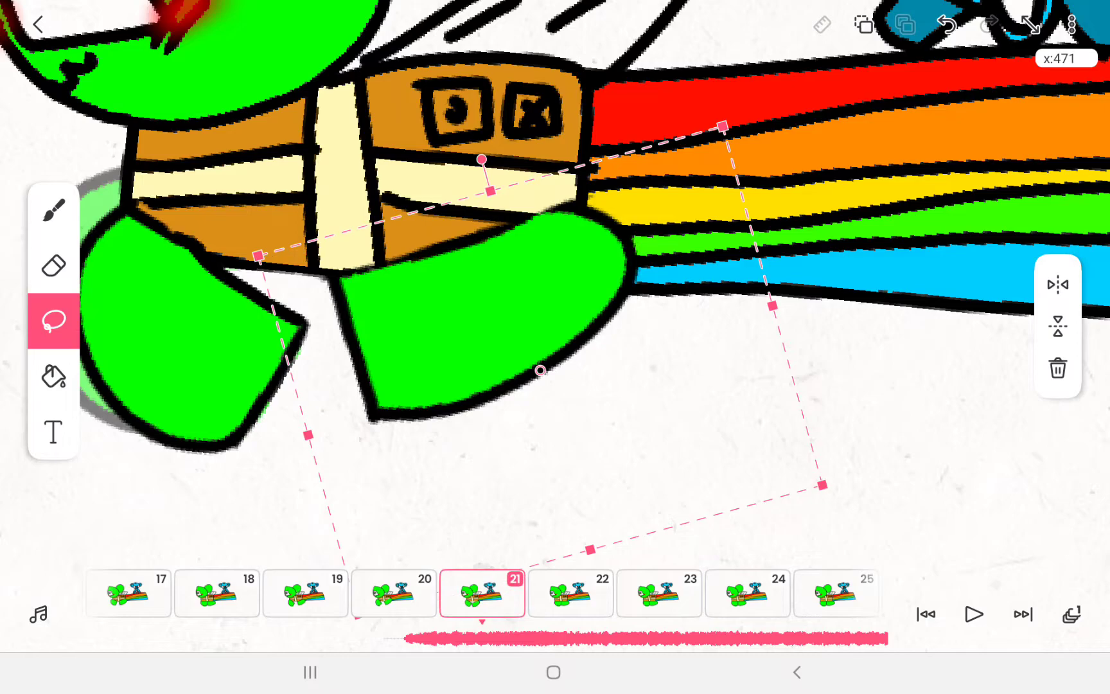
pyautogui.click(52, 209)
pyautogui.scroll(-5, 556, 347)
pyautogui.click(217, 595)
pyautogui.hscroll(-2, 482, 595)
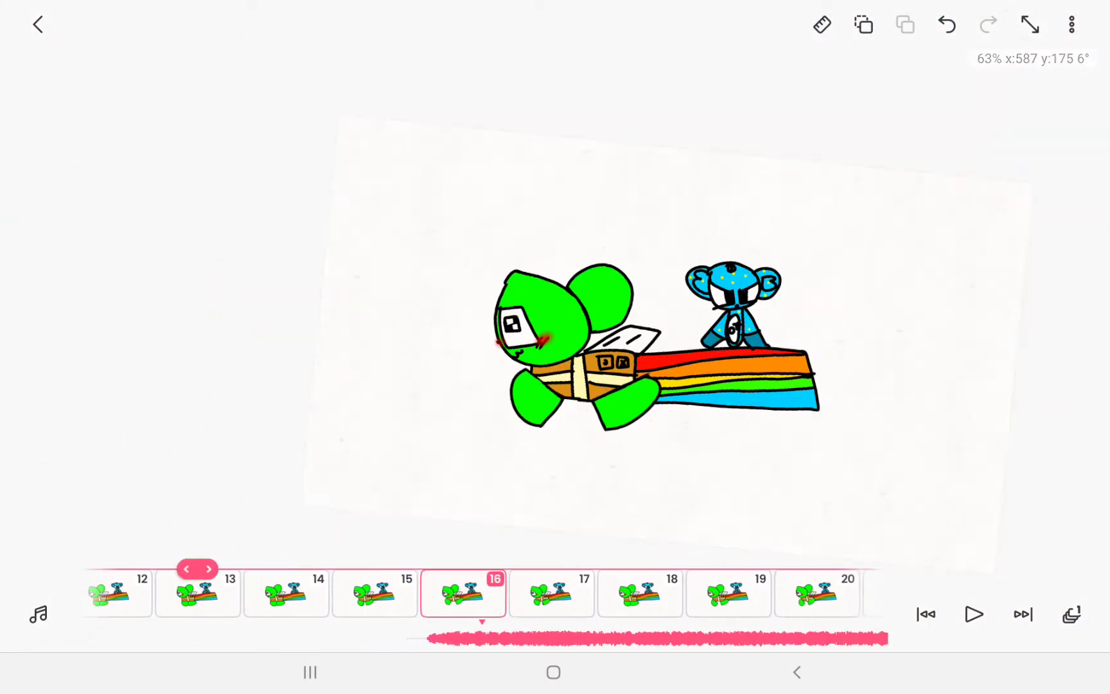
pyautogui.hscroll(4, 482, 594)
pyautogui.hscroll(1, 482, 594)
pyautogui.hscroll(1, 482, 595)
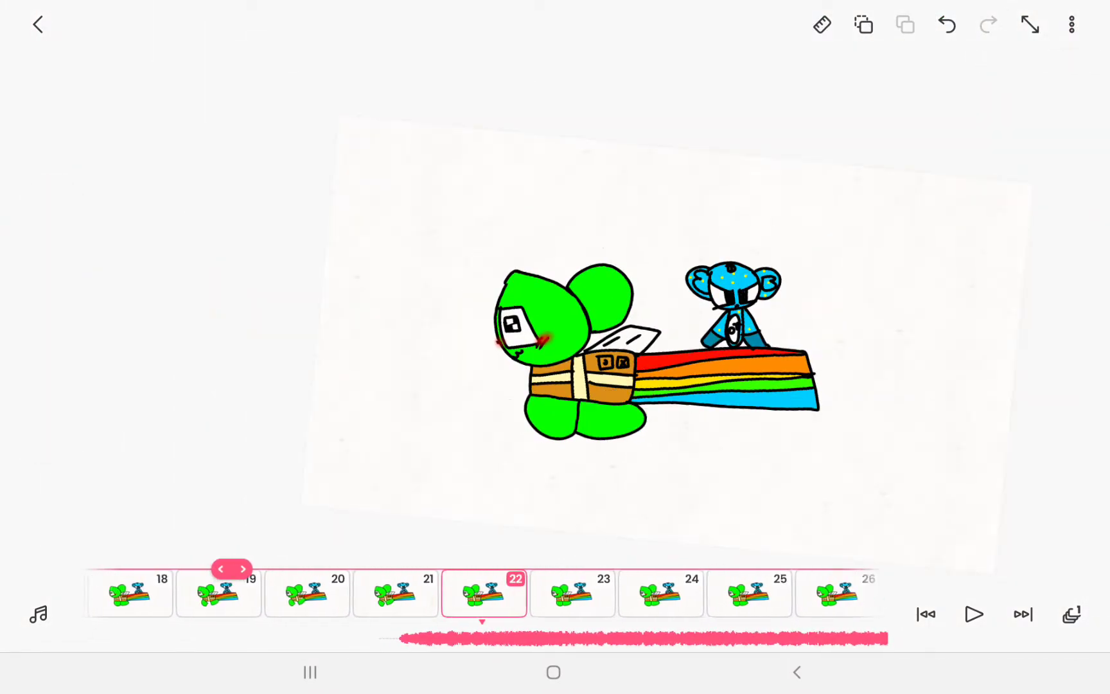
pyautogui.hscroll(-2, 481, 594)
pyautogui.hscroll(-3, 481, 595)
pyautogui.hscroll(1, 481, 594)
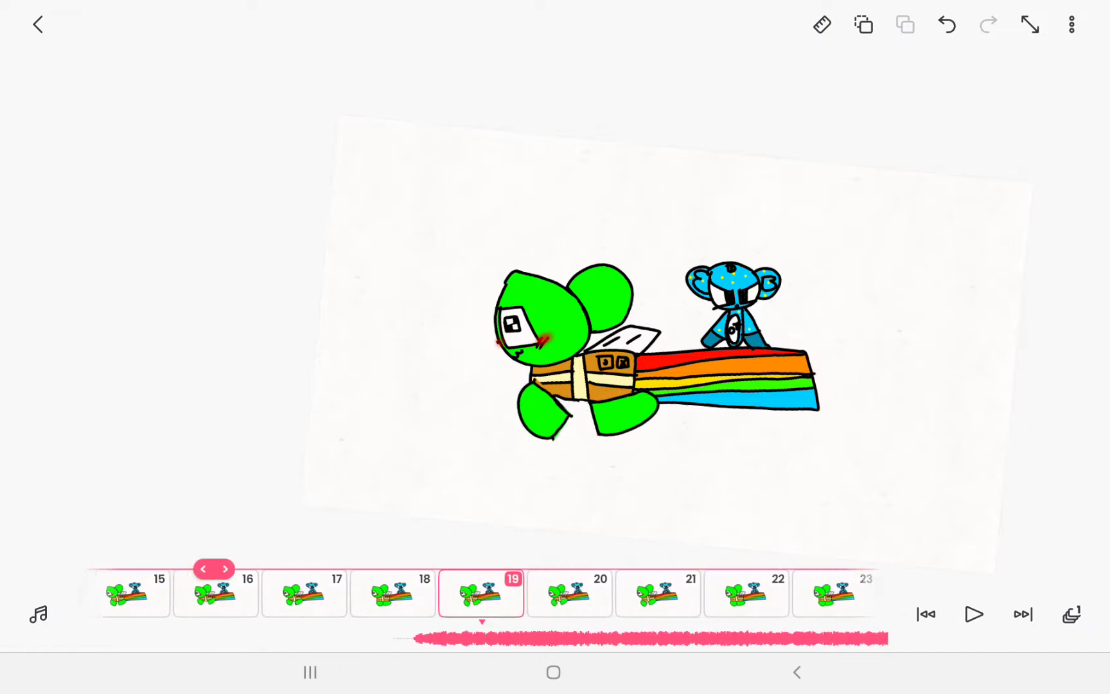
pyautogui.hscroll(3, 481, 594)
pyautogui.hscroll(-1, 482, 594)
pyautogui.hscroll(-3, 482, 594)
pyautogui.click(926, 614)
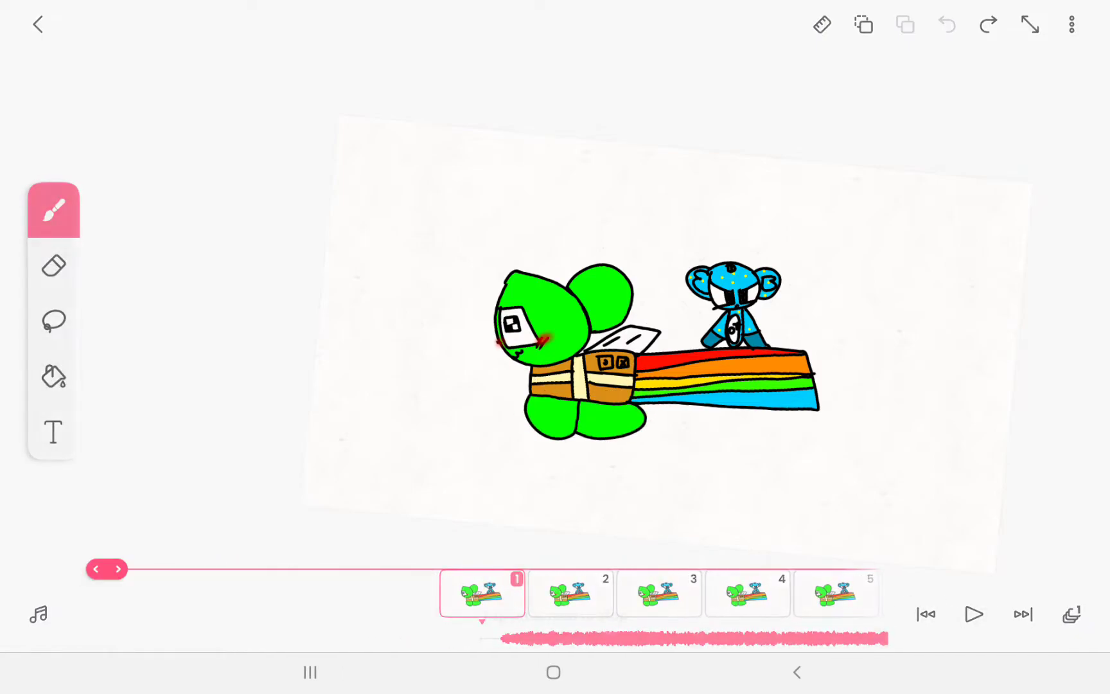
pyautogui.click(974, 614)
pyautogui.click(555, 347)
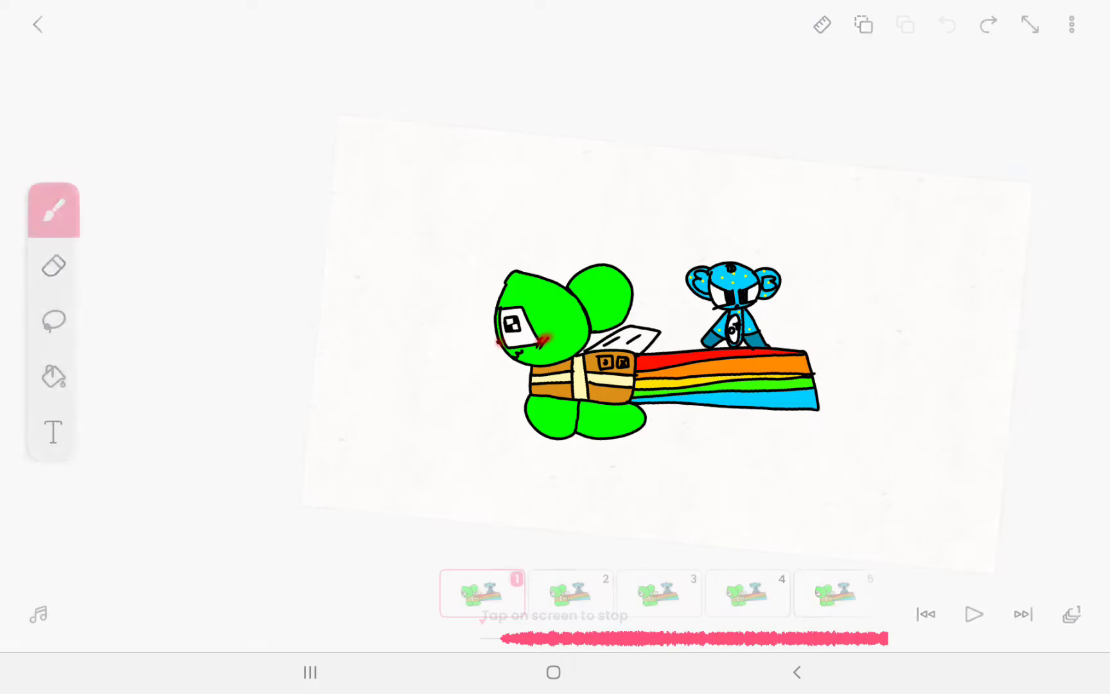
pyautogui.scroll(3, 555, 347)
pyautogui.scroll(2, 556, 347)
pyautogui.scroll(1, 555, 347)
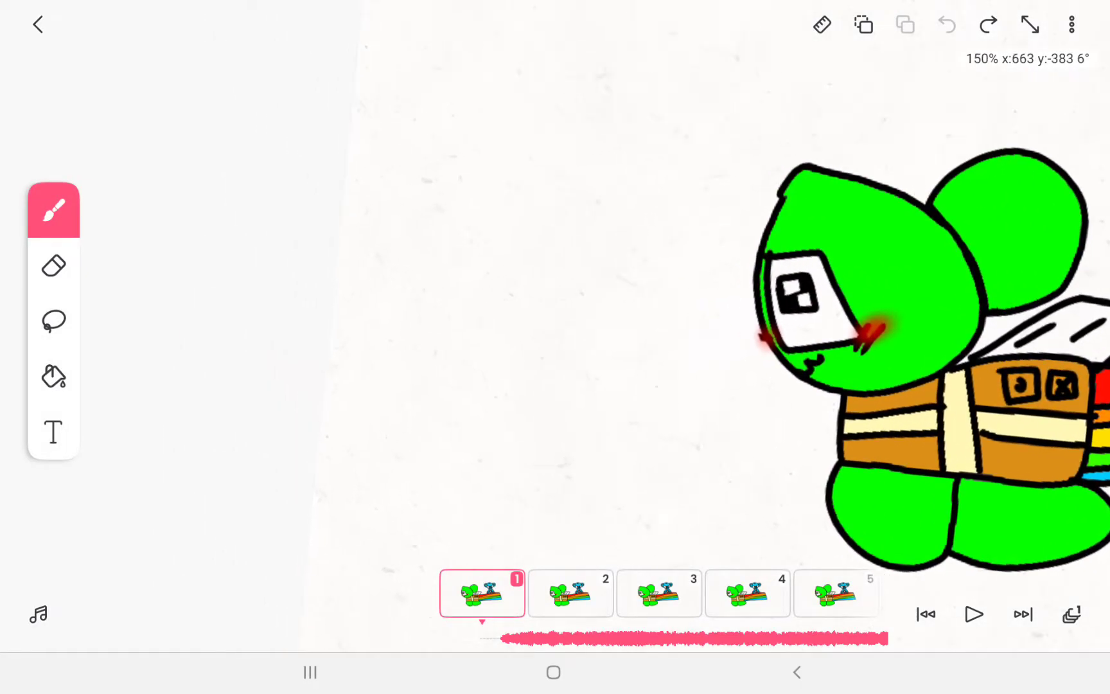
pyautogui.hscroll(4, 482, 595)
pyautogui.hscroll(8, 482, 595)
pyautogui.hscroll(5, 482, 594)
pyautogui.hscroll(2, 481, 594)
pyautogui.hscroll(1, 481, 595)
pyautogui.hscroll(2, 481, 595)
pyautogui.scroll(2, 556, 347)
pyautogui.scroll(3, 556, 347)
pyautogui.scroll(1, 556, 347)
pyautogui.hscroll(-1, 481, 594)
pyautogui.hscroll(-1, 482, 594)
pyautogui.hscroll(-2, 481, 595)
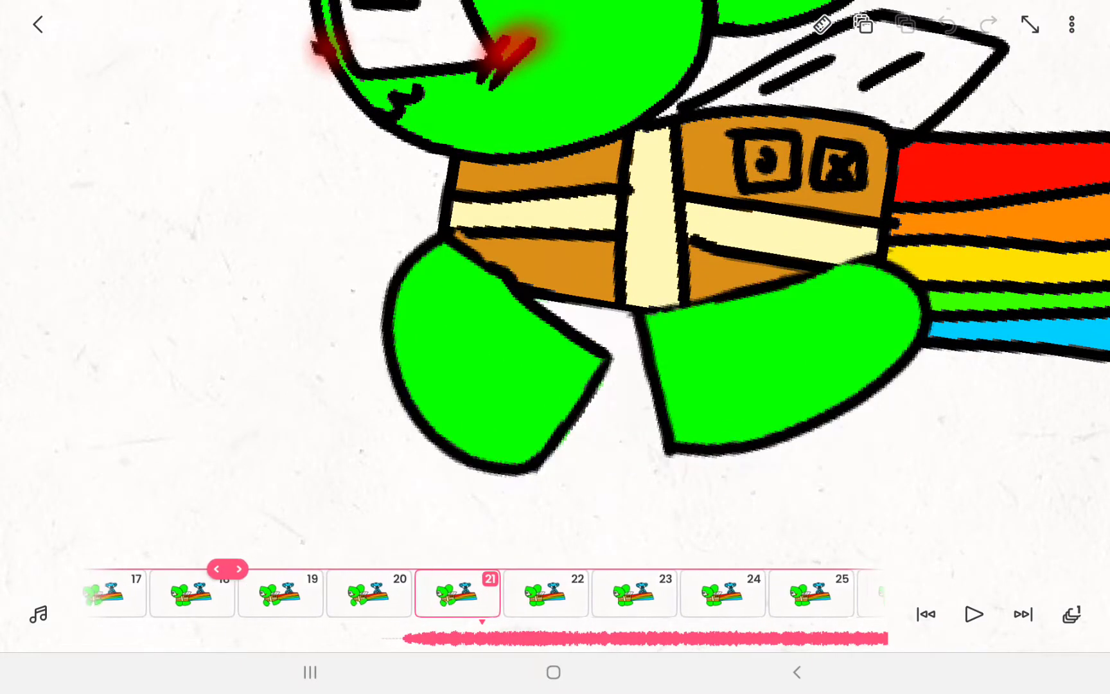
pyautogui.hscroll(1, 481, 594)
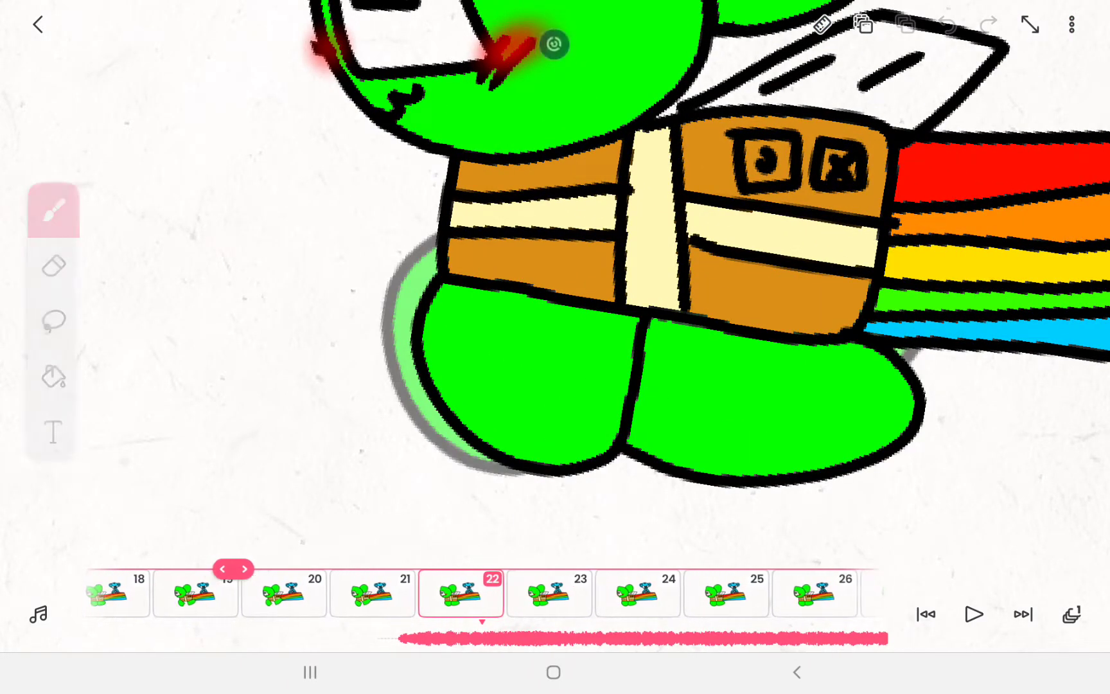
pyautogui.scroll(3, 555, 520)
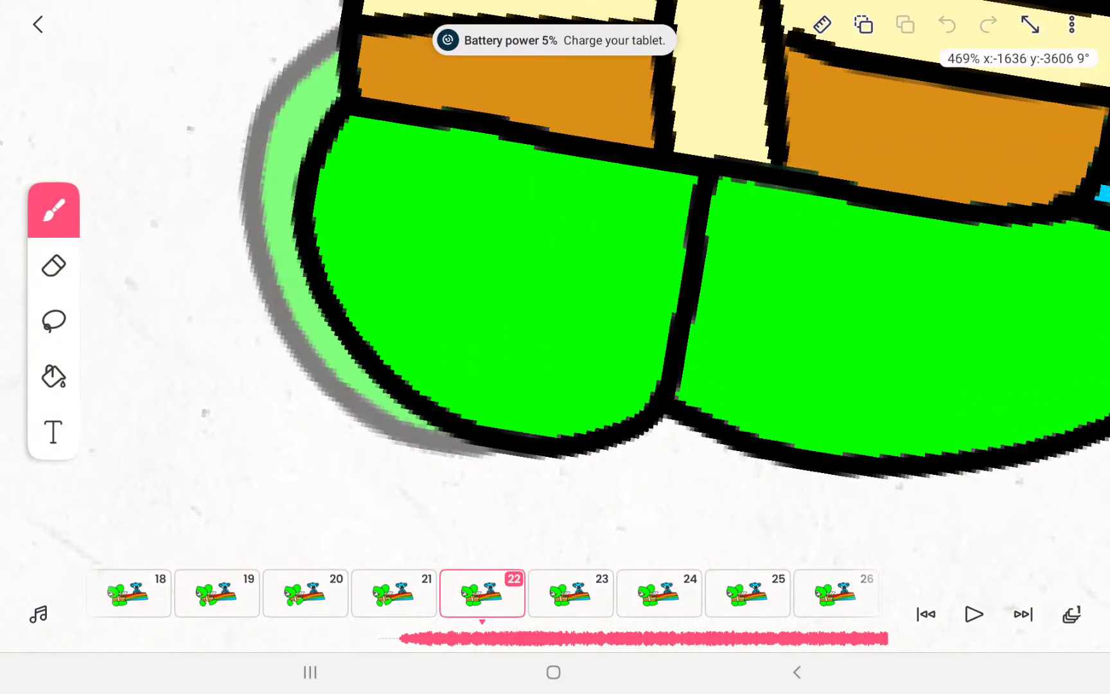
pyautogui.scroll(-2, 650, 277)
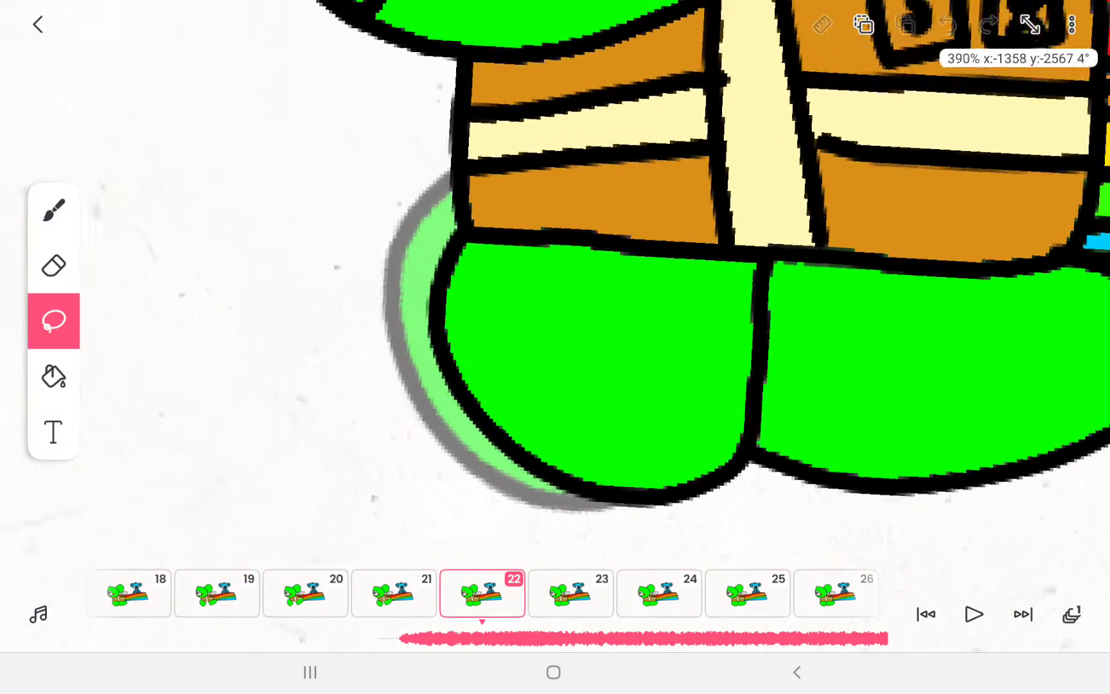
pyautogui.scroll(3, 650, 279)
pyautogui.scroll(-2, 651, 277)
pyautogui.scroll(-1, 650, 277)
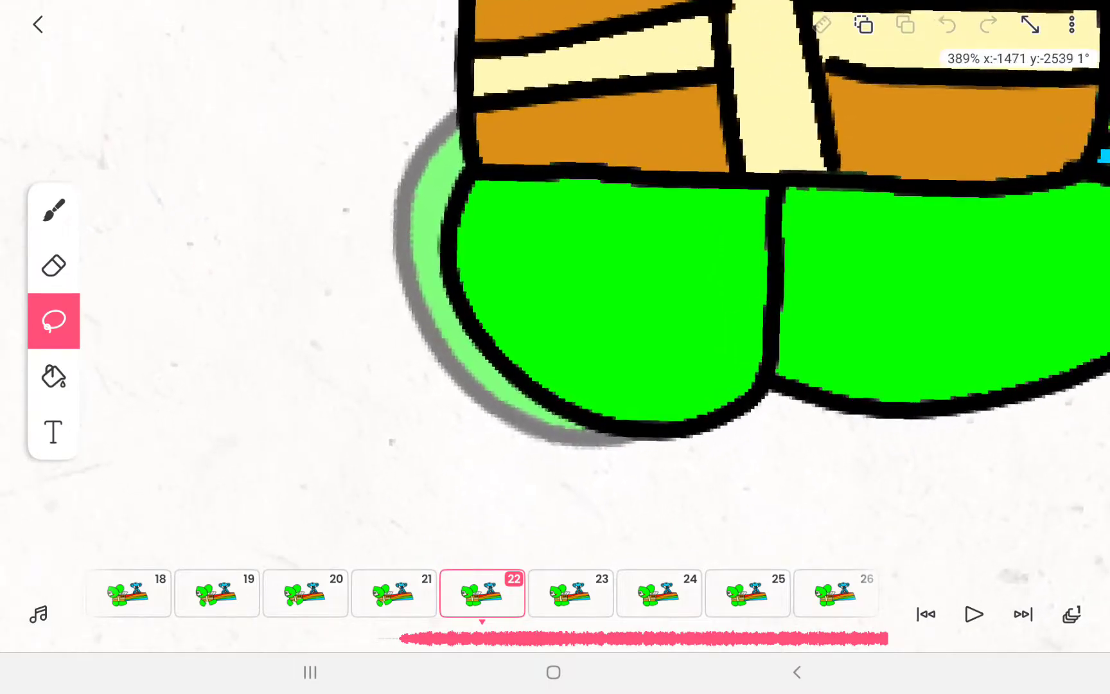
pyautogui.scroll(1, 650, 278)
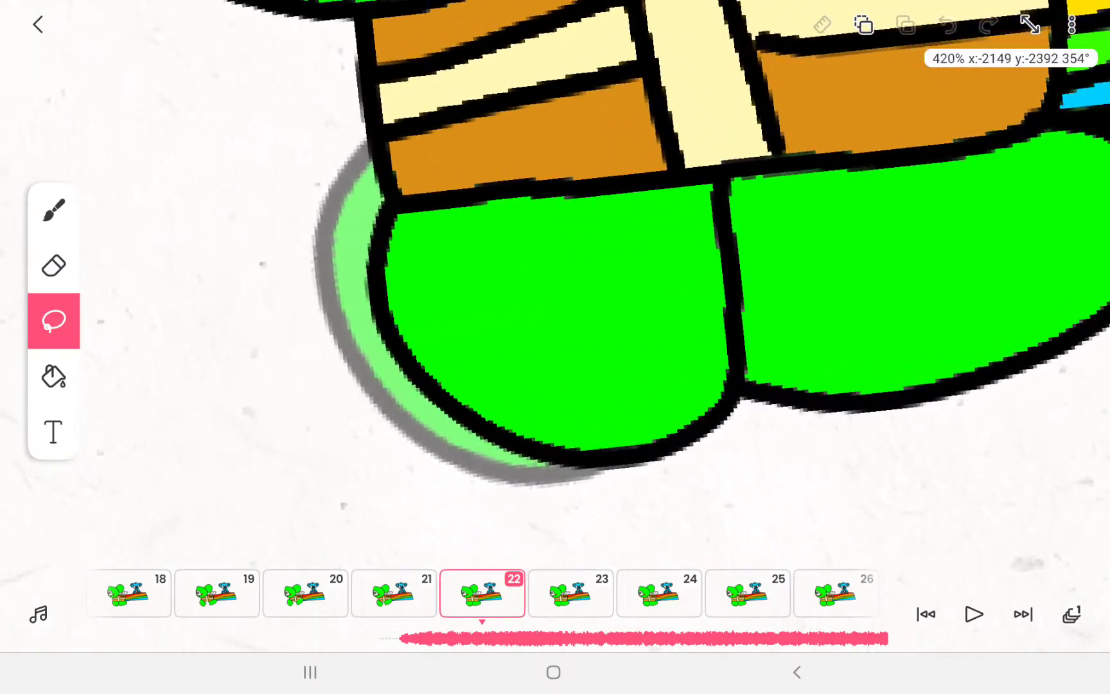
pyautogui.scroll(2, 651, 278)
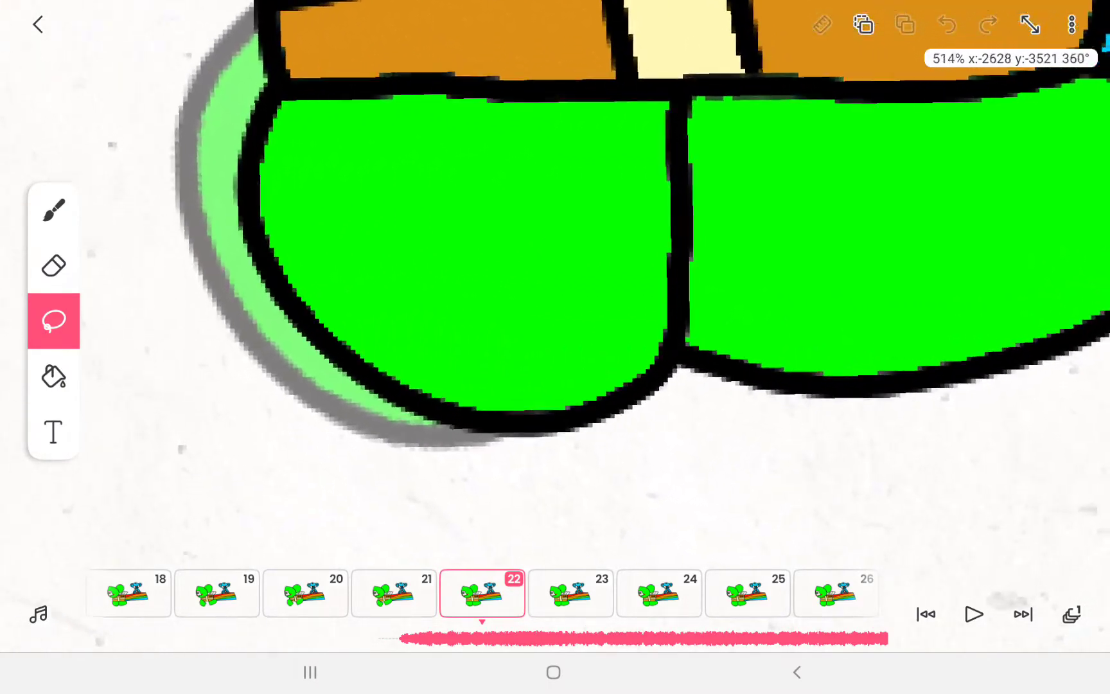
pyautogui.scroll(-1, 651, 277)
pyautogui.scroll(-2, 651, 277)
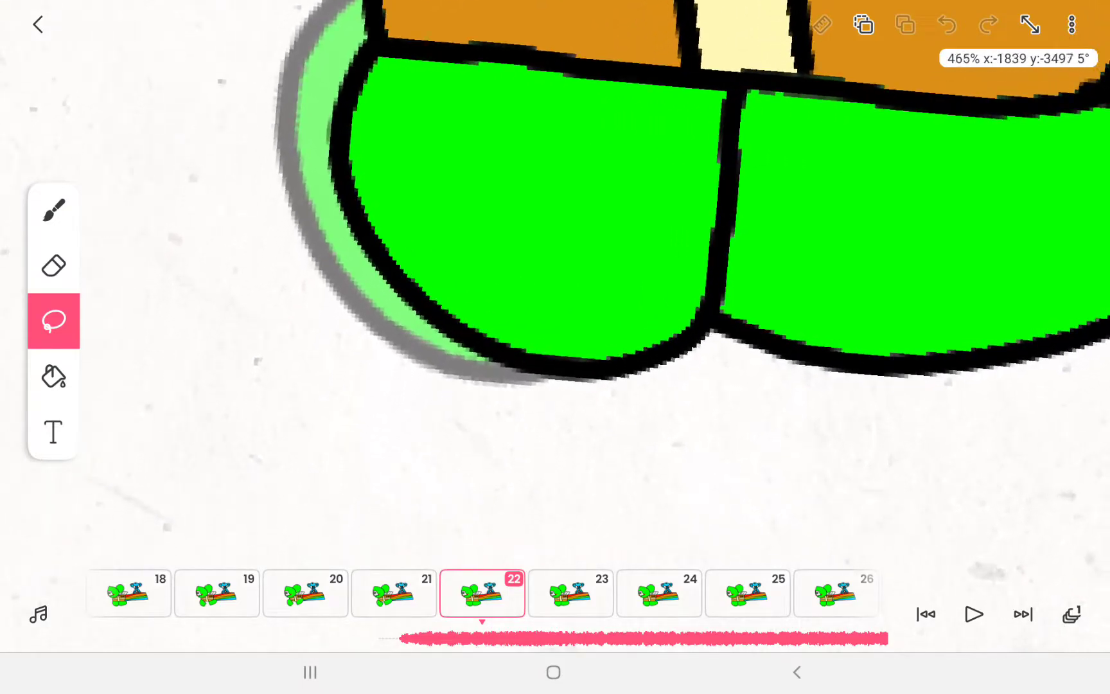
pyautogui.scroll(1, 651, 278)
pyautogui.scroll(-1, 651, 278)
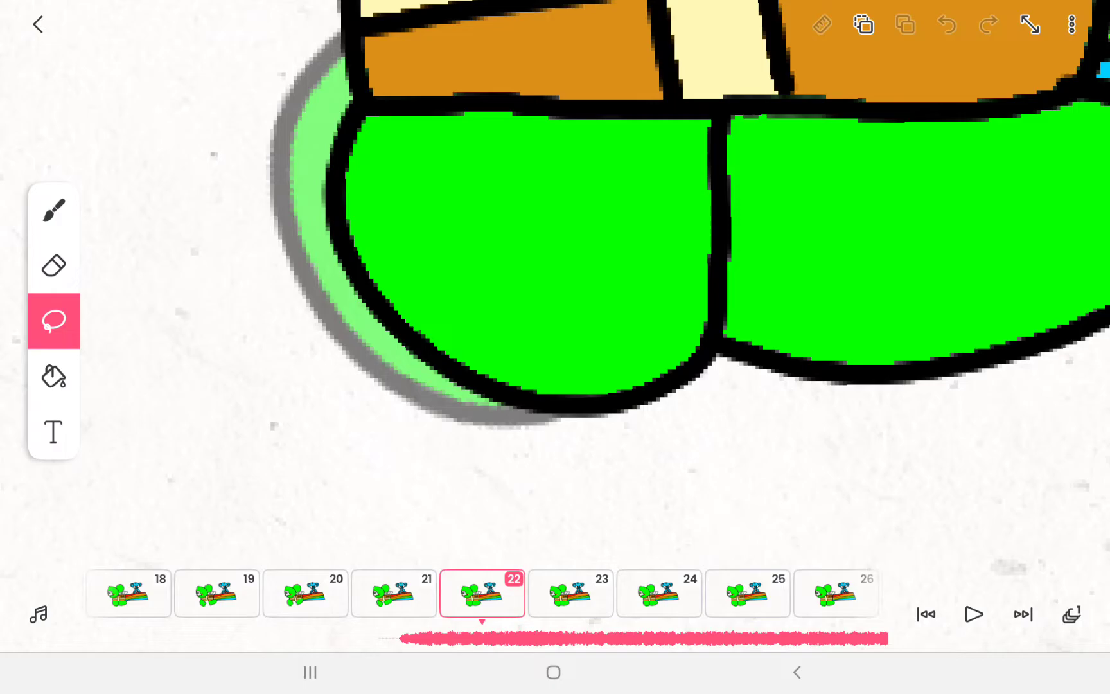
pyautogui.scroll(-3, 651, 277)
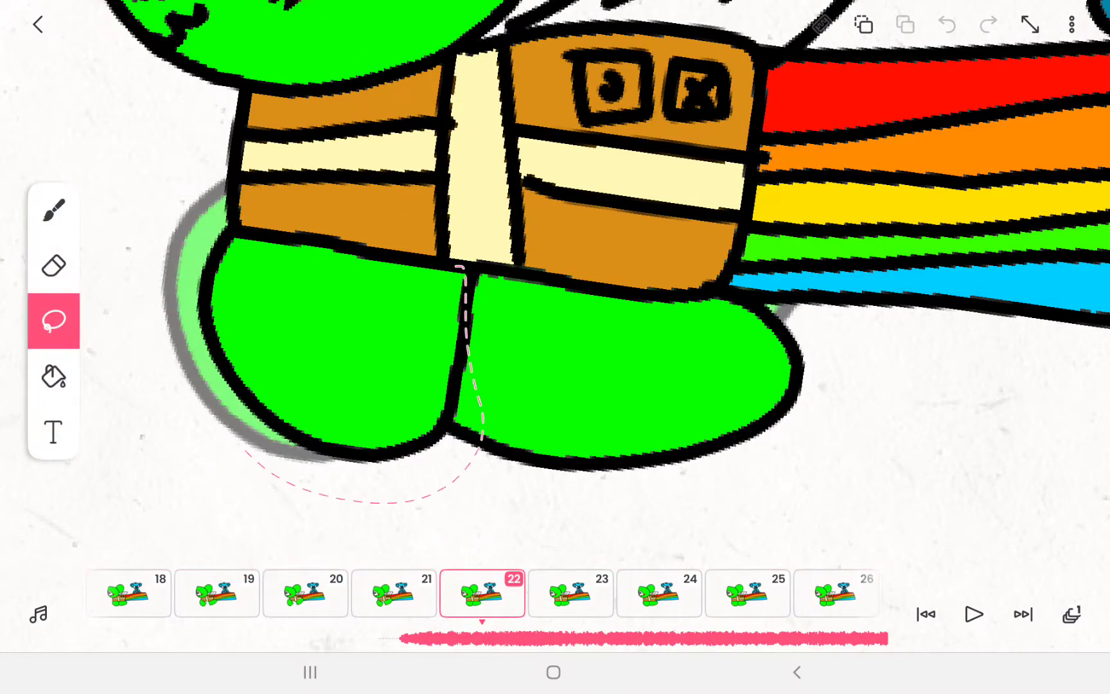
# Lasso the left green foot and rotate it up and outward
pyautogui.moveTo(482, 434); pyautogui.dragTo(243, 234)
pyautogui.click(53, 265)
pyautogui.moveTo(556, 261); pyautogui.dragTo(781, 347)
pyautogui.click(54, 321)
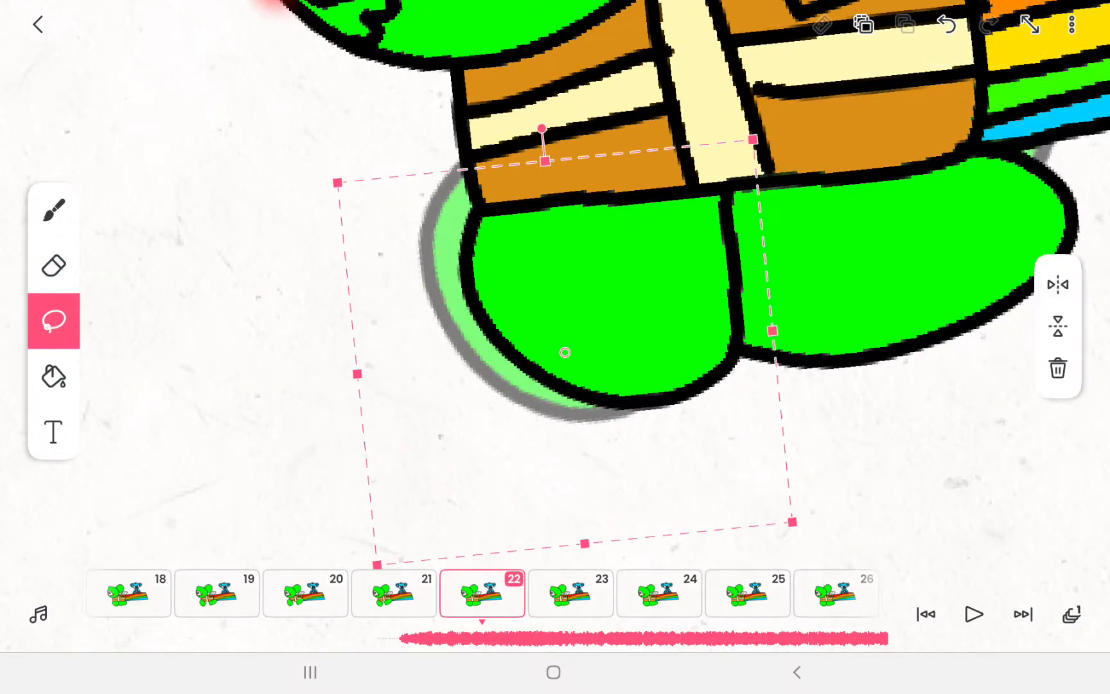
pyautogui.moveTo(565, 352)
pyautogui.mouseDown()
pyautogui.moveTo(434, 268)
pyautogui.moveTo(437, 277)
pyautogui.mouseUp()
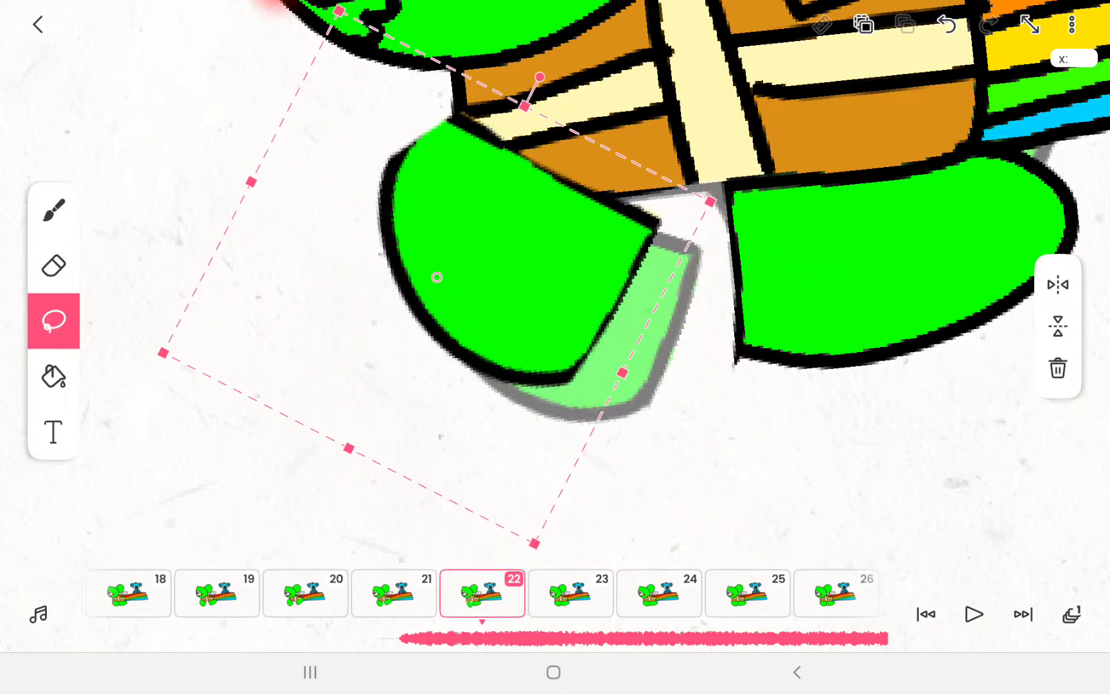
pyautogui.click(54, 210)
pyautogui.scroll(3, 555, 312)
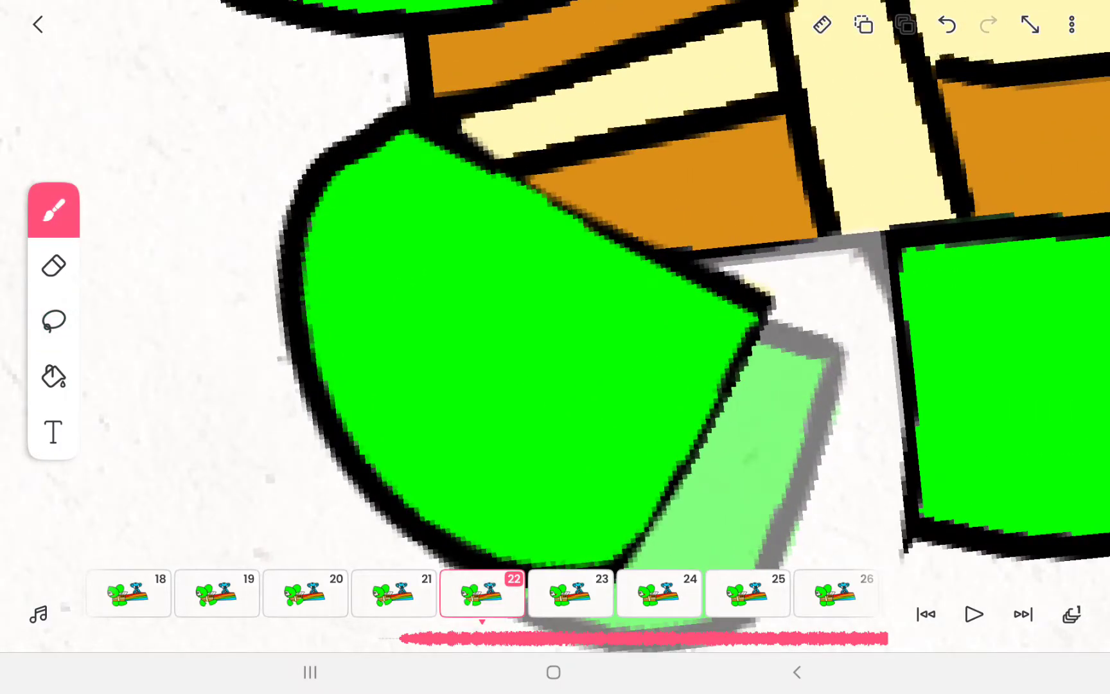
pyautogui.scroll(-2, 555, 312)
pyautogui.scroll(-1, 556, 286)
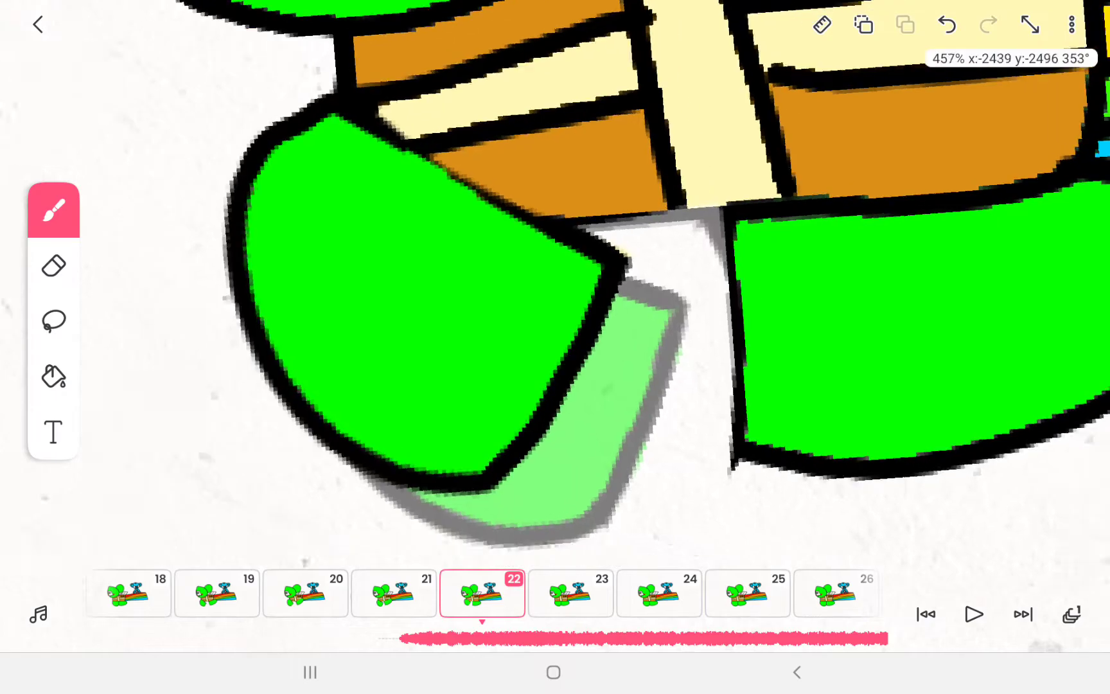
pyautogui.scroll(-1, 555, 286)
pyautogui.scroll(-2, 555, 287)
# Tilt the right foot counterclockwise and zoom out to the whole frame
pyautogui.click(54, 320)
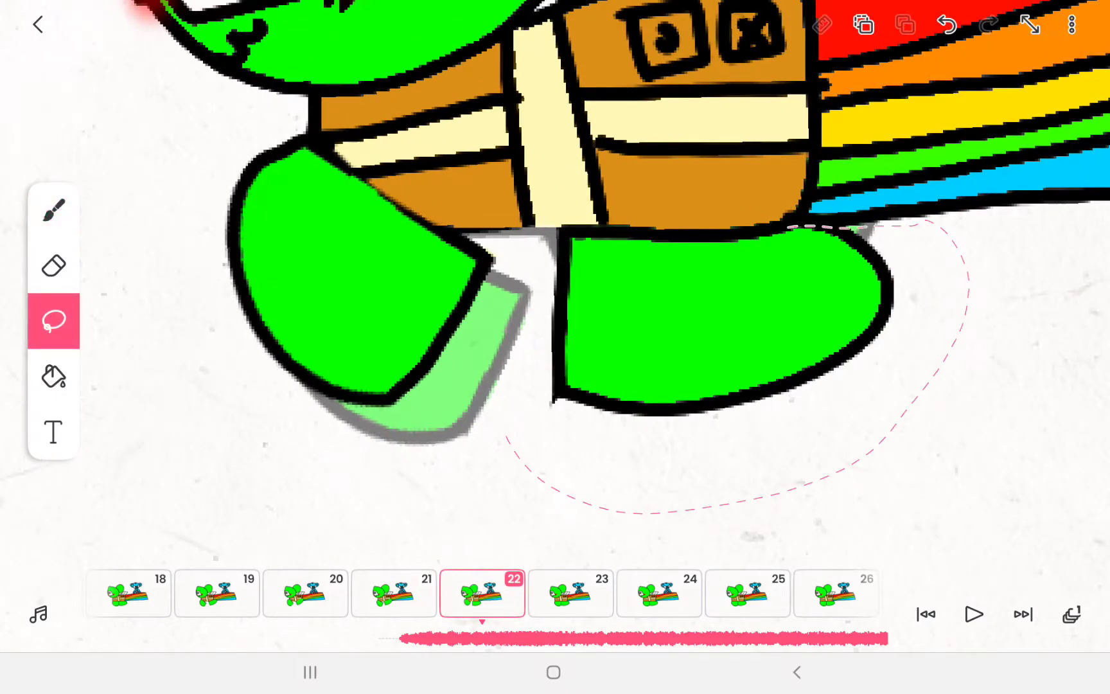
pyautogui.moveTo(729, 156); pyautogui.dragTo(659, 169)
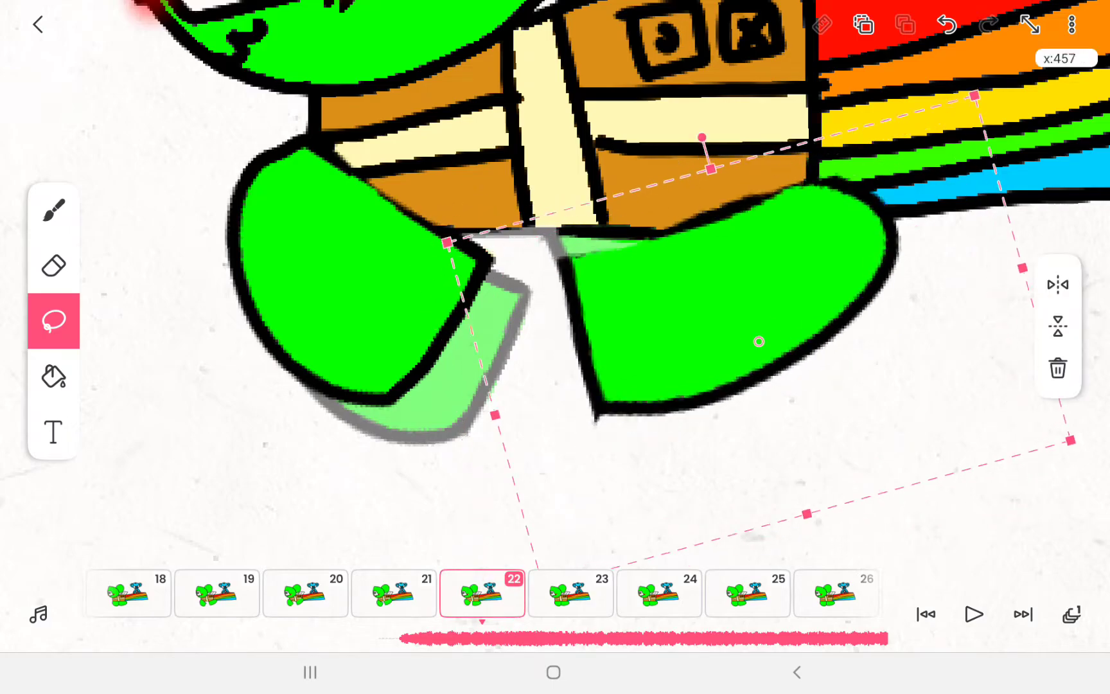
pyautogui.click(54, 210)
pyautogui.scroll(2, 555, 287)
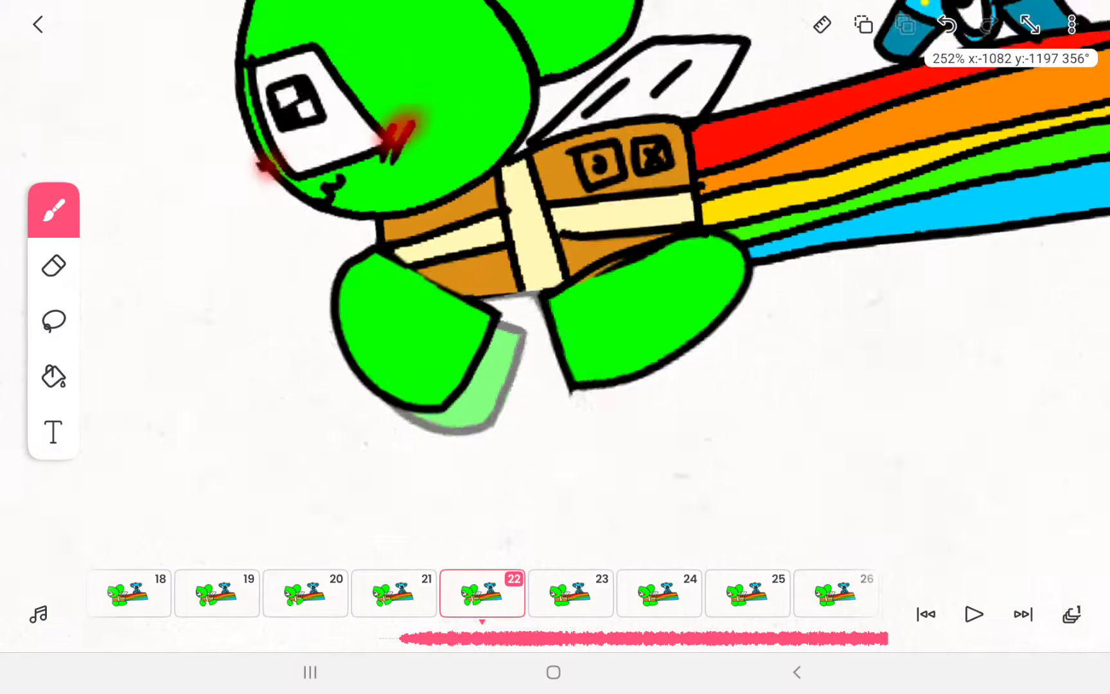
pyautogui.scroll(-5, 556, 286)
pyautogui.moveTo(482, 594); pyautogui.dragTo(537, 595)
pyautogui.moveTo(261, 595); pyautogui.dragTo(650, 595)
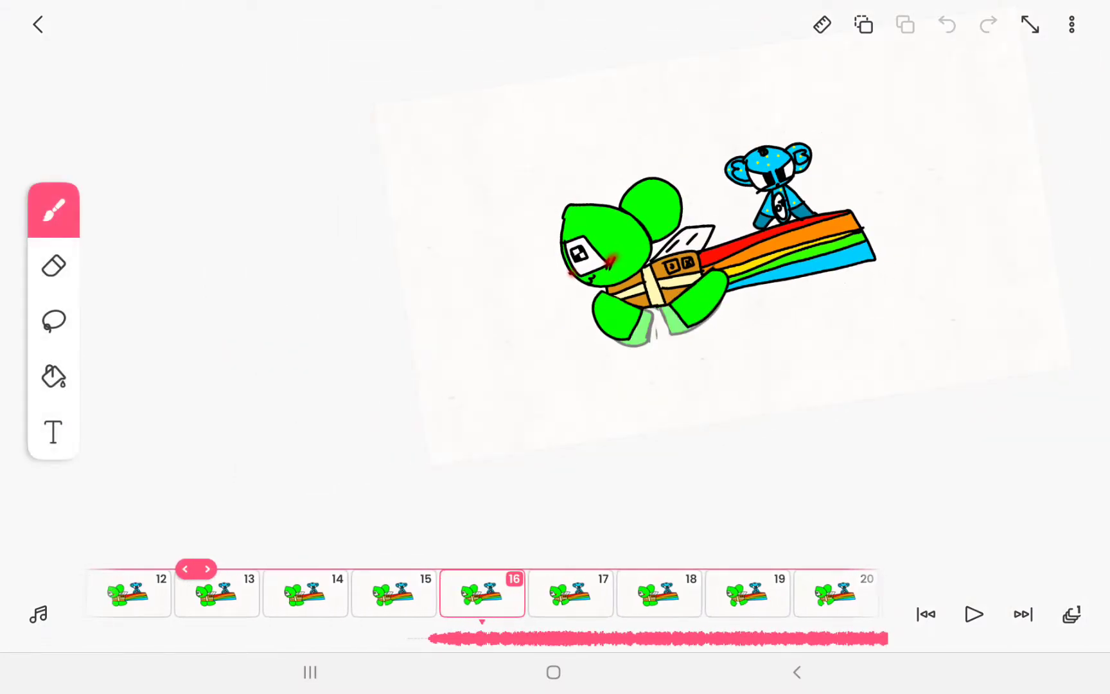
# Play the animation, replay it from frame 1, then reset the canvas view
pyautogui.click(974, 614)
pyautogui.click(925, 612)
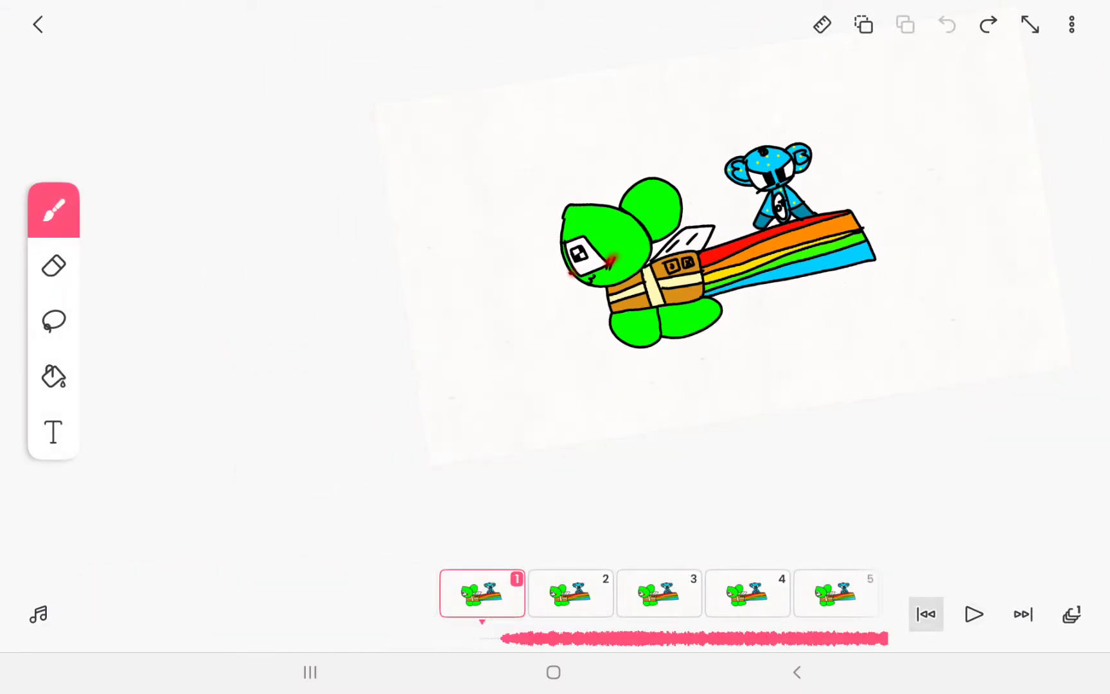
pyautogui.click(974, 613)
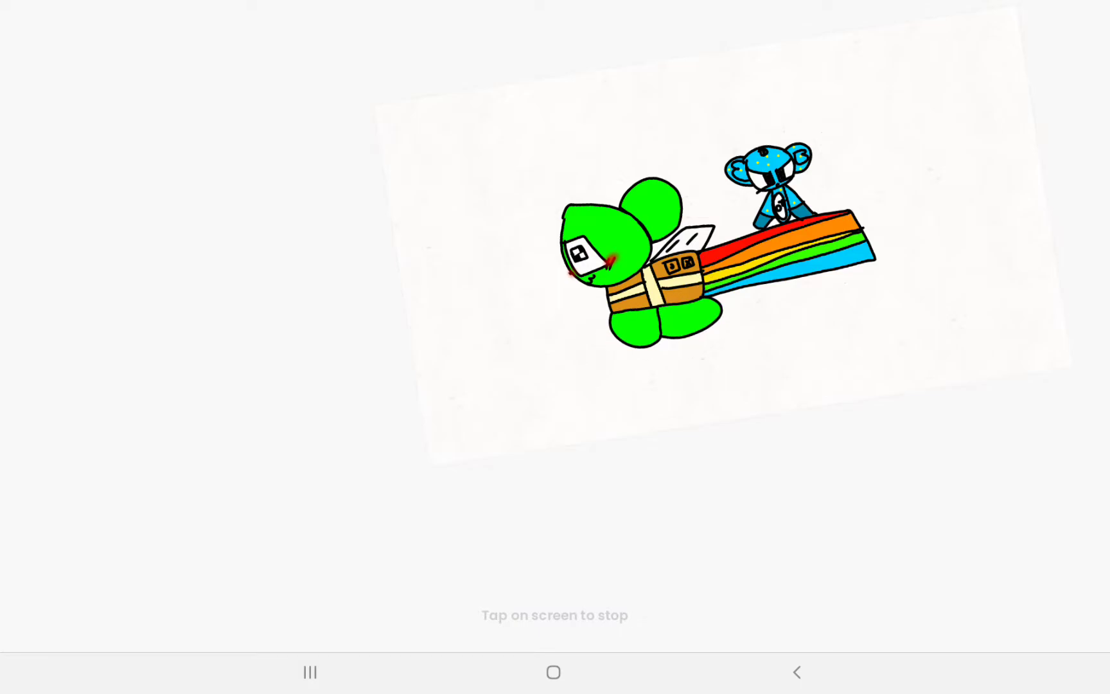
pyautogui.moveTo(720, 261)
pyautogui.mouseDown()
pyautogui.moveTo(573, 174)
pyautogui.moveTo(608, 139)
pyautogui.mouseUp()
pyautogui.moveTo(608, 260)
pyautogui.mouseDown()
pyautogui.moveTo(425, 269)
pyautogui.moveTo(331, 391)
pyautogui.mouseUp()
pyautogui.click(1030, 24)
pyautogui.moveTo(660, 594)
pyautogui.mouseDown()
pyautogui.moveTo(312, 595)
pyautogui.moveTo(399, 594)
pyautogui.mouseUp()
pyautogui.moveTo(607, 595); pyautogui.dragTo(400, 594)
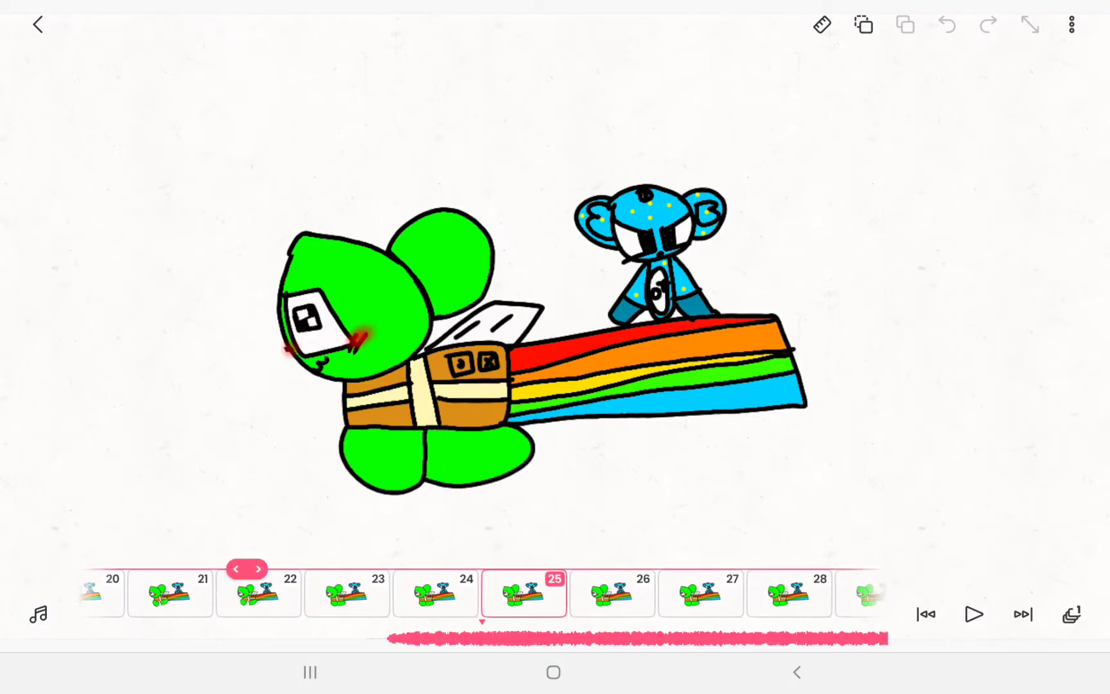
pyautogui.moveTo(486, 594); pyautogui.dragTo(746, 594)
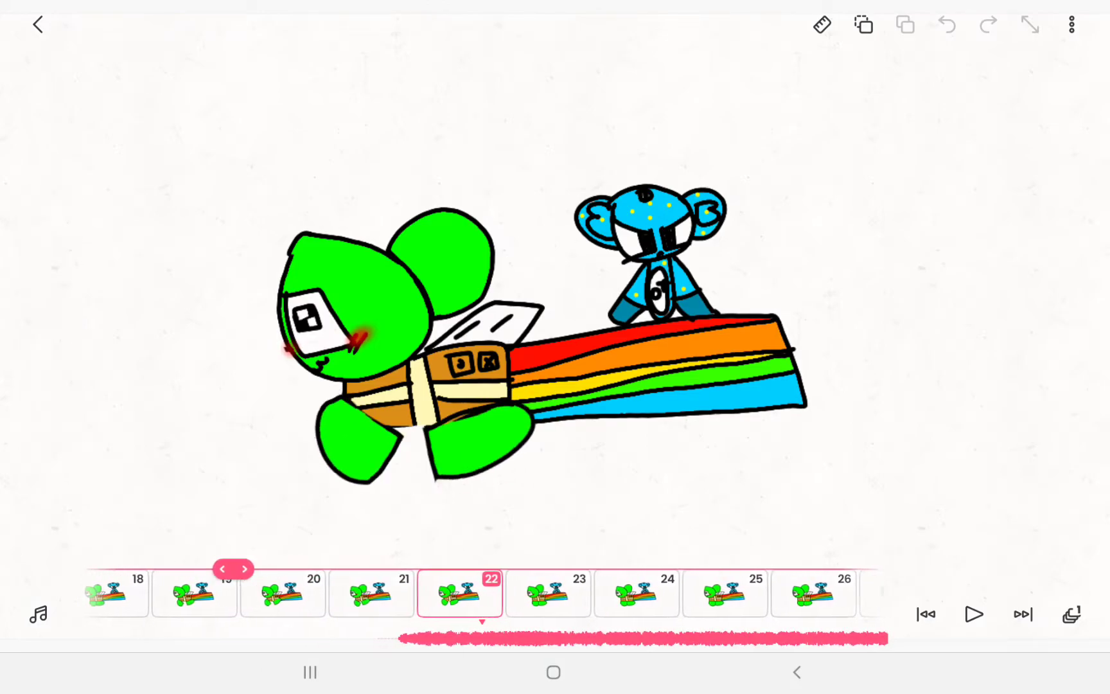
# On frame 24, lasso the left foot, swing it outward and tilt the piece upward
pyautogui.moveTo(573, 595); pyautogui.dragTo(486, 594)
pyautogui.scroll(5, 555, 304)
pyautogui.scroll(1, 555, 304)
pyautogui.moveTo(573, 594); pyautogui.dragTo(486, 594)
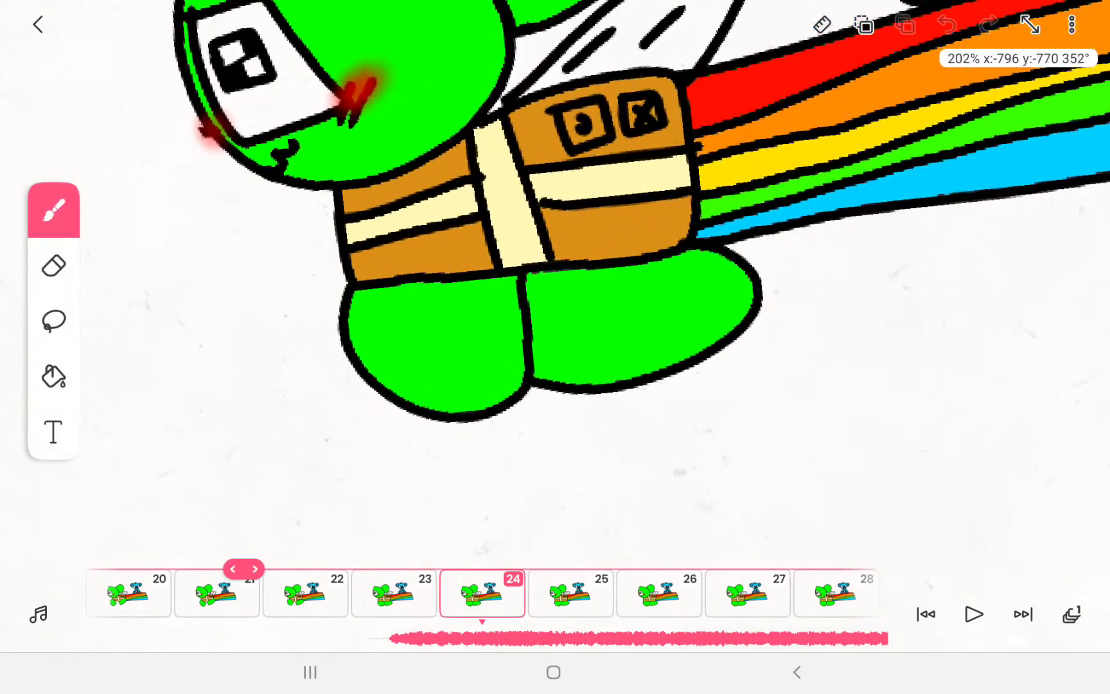
pyautogui.scroll(3, 555, 260)
pyautogui.click(53, 321)
pyautogui.click(53, 208)
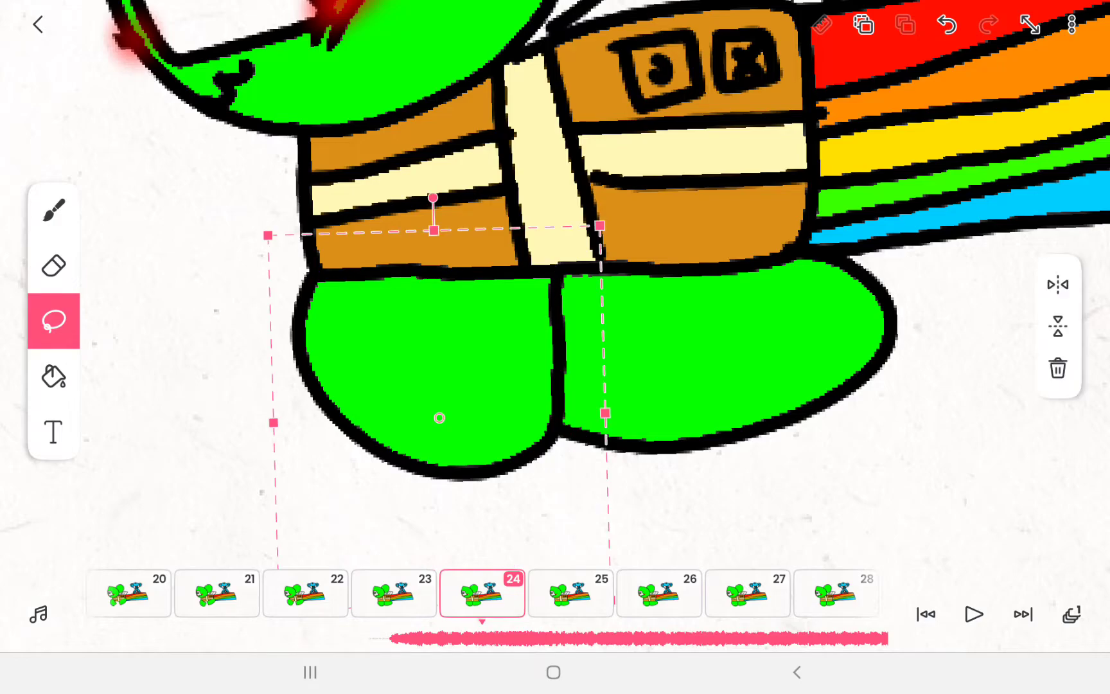
pyautogui.moveTo(433, 198); pyautogui.dragTo(439, 193)
pyautogui.click(53, 209)
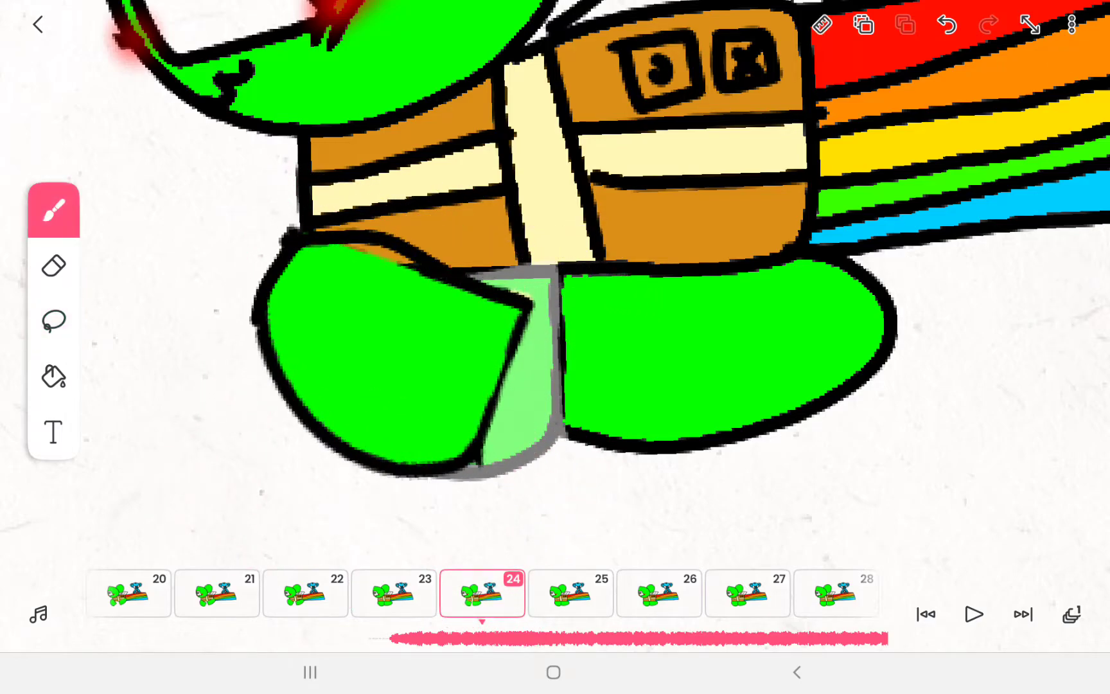
pyautogui.scroll(1, 555, 286)
pyautogui.scroll(-2, 556, 287)
pyautogui.scroll(-1, 555, 286)
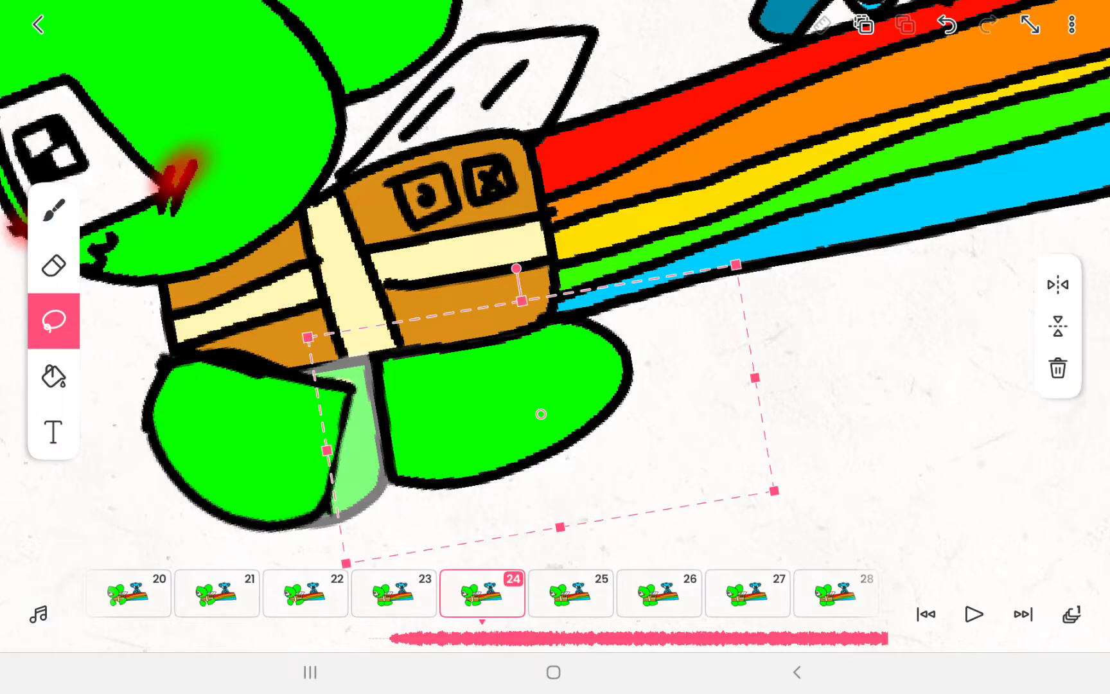
pyautogui.moveTo(541, 413); pyautogui.dragTo(538, 353)
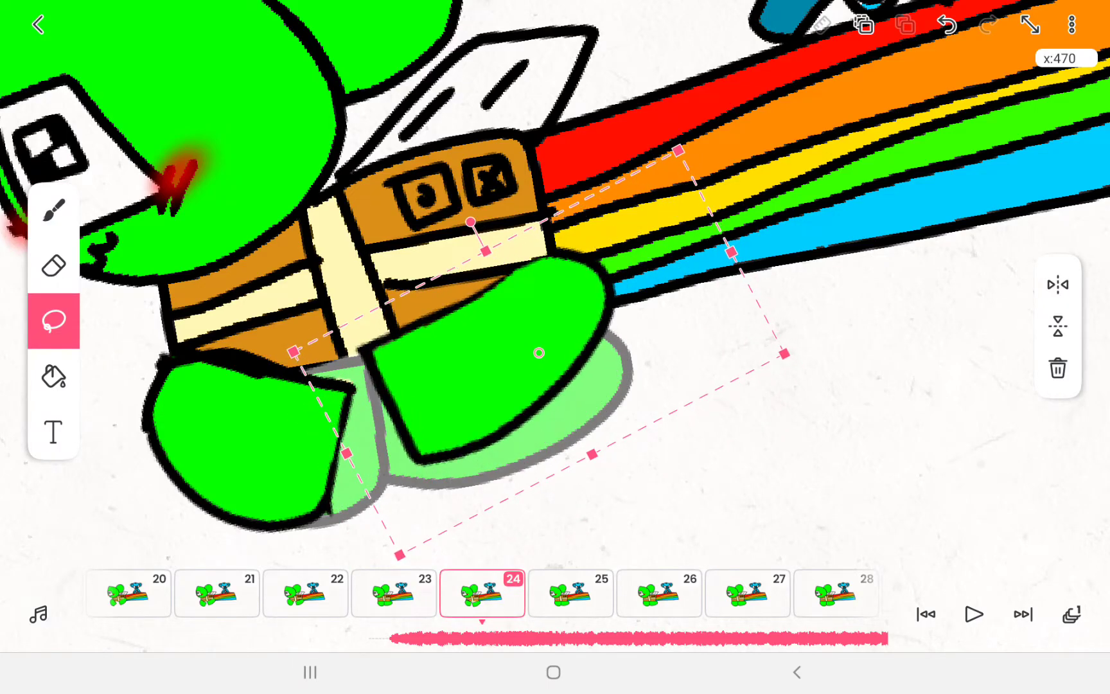
pyautogui.click(53, 211)
pyautogui.scroll(5, 555, 329)
pyautogui.scroll(-10, 555, 330)
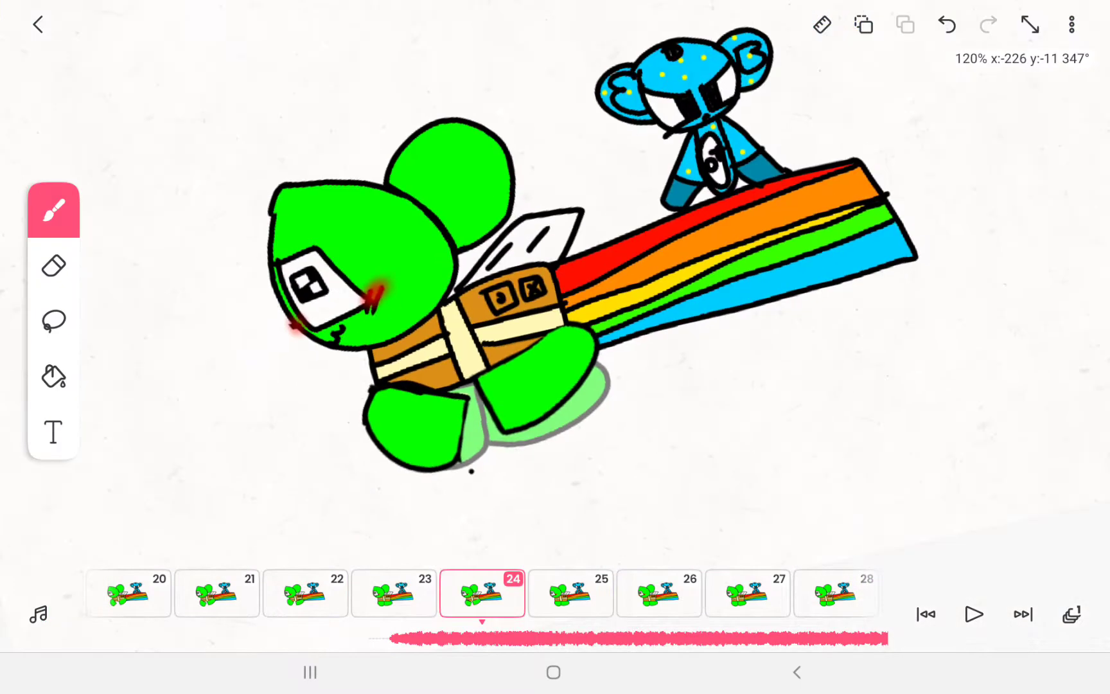
pyautogui.scroll(-3, 555, 331)
pyautogui.hscroll(-4, 486, 594)
pyautogui.hscroll(-8, 486, 595)
# Reset the canvas to its default 100% view with no rotation
pyautogui.click(1030, 25)
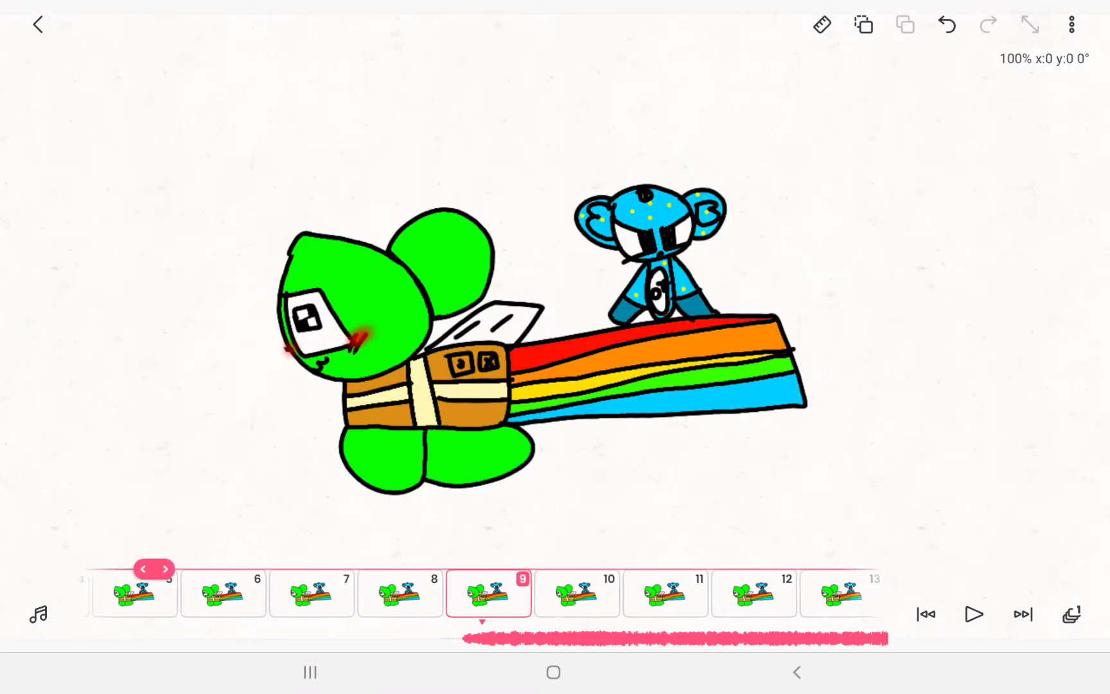
pyautogui.hscroll(-10, 486, 595)
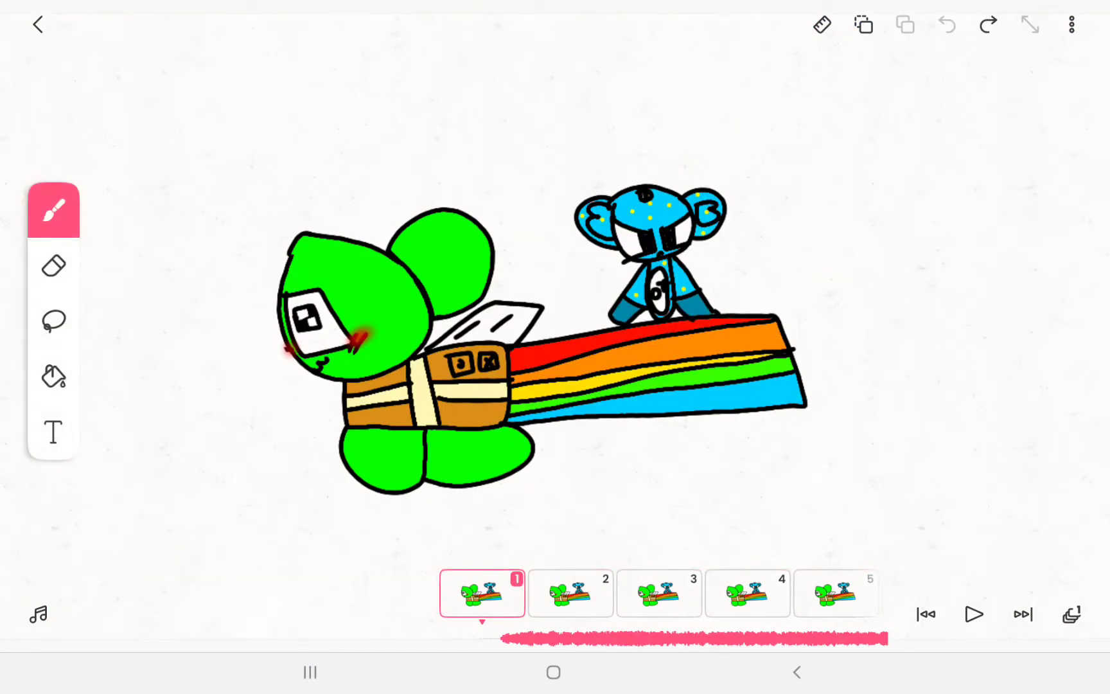
pyautogui.scroll(2, 468, 381)
pyautogui.scroll(5, 468, 382)
pyautogui.scroll(3, 468, 382)
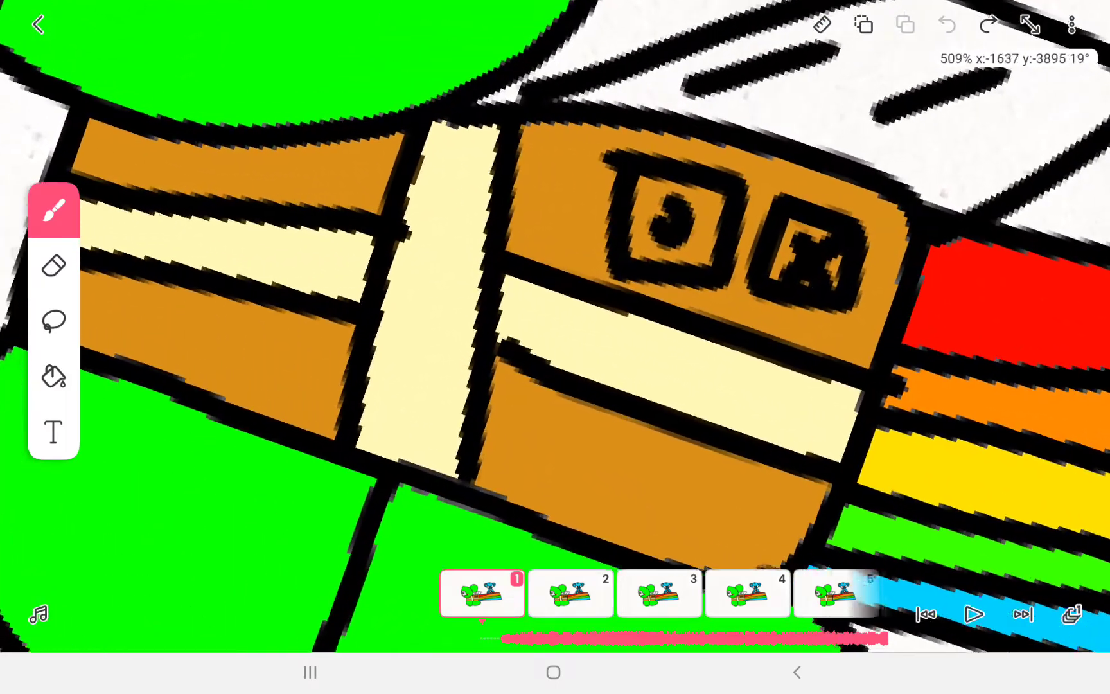
pyautogui.scroll(1, 469, 382)
pyautogui.click(1030, 24)
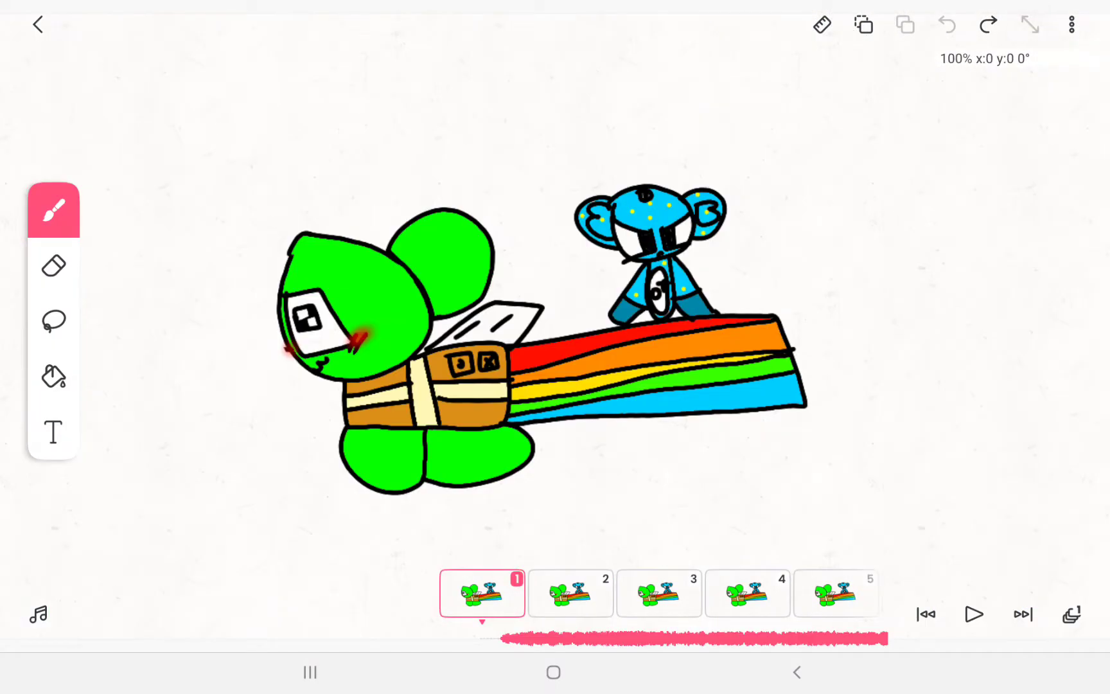
pyautogui.hscroll(3, 486, 594)
pyautogui.hscroll(3, 486, 594)
pyautogui.hscroll(8, 485, 595)
pyautogui.hscroll(5, 485, 595)
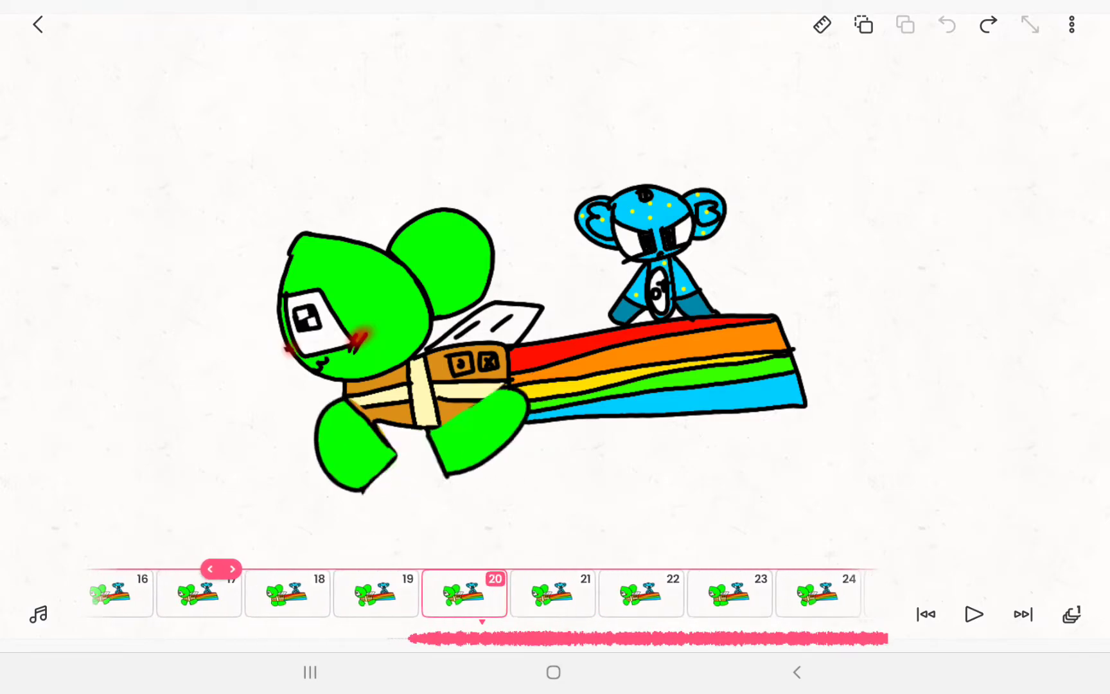
pyautogui.hscroll(2, 485, 594)
pyautogui.hscroll(6, 486, 594)
pyautogui.hscroll(1, 486, 594)
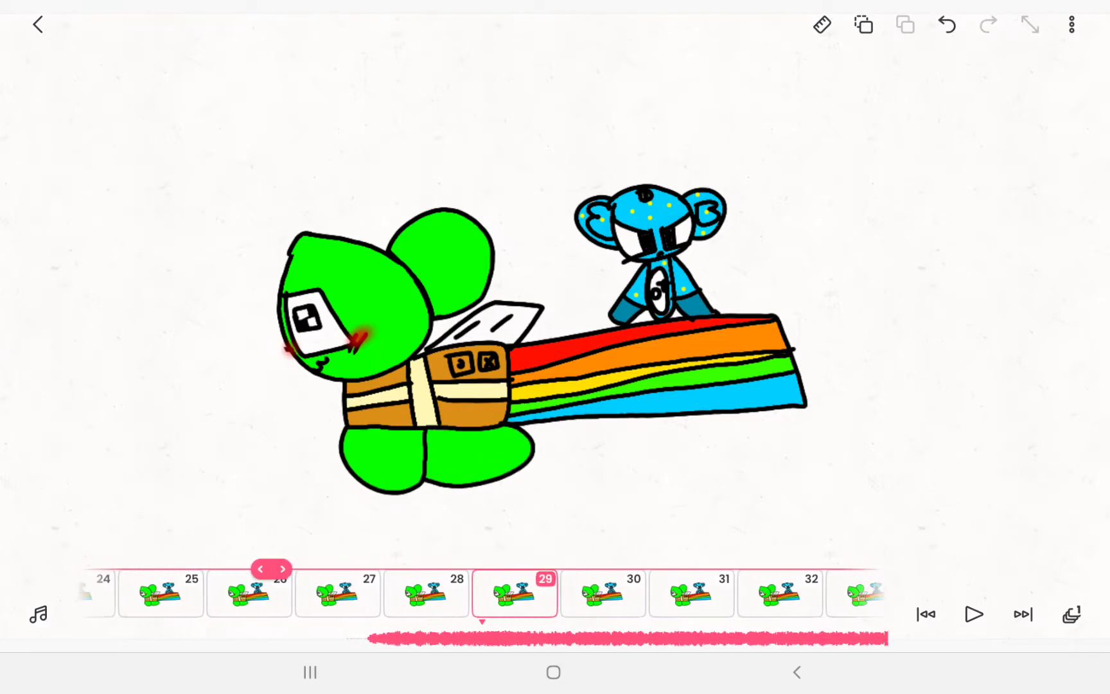
pyautogui.hscroll(-4, 486, 594)
pyautogui.hscroll(-1, 485, 594)
pyautogui.hscroll(-4, 486, 595)
pyautogui.hscroll(-5, 486, 594)
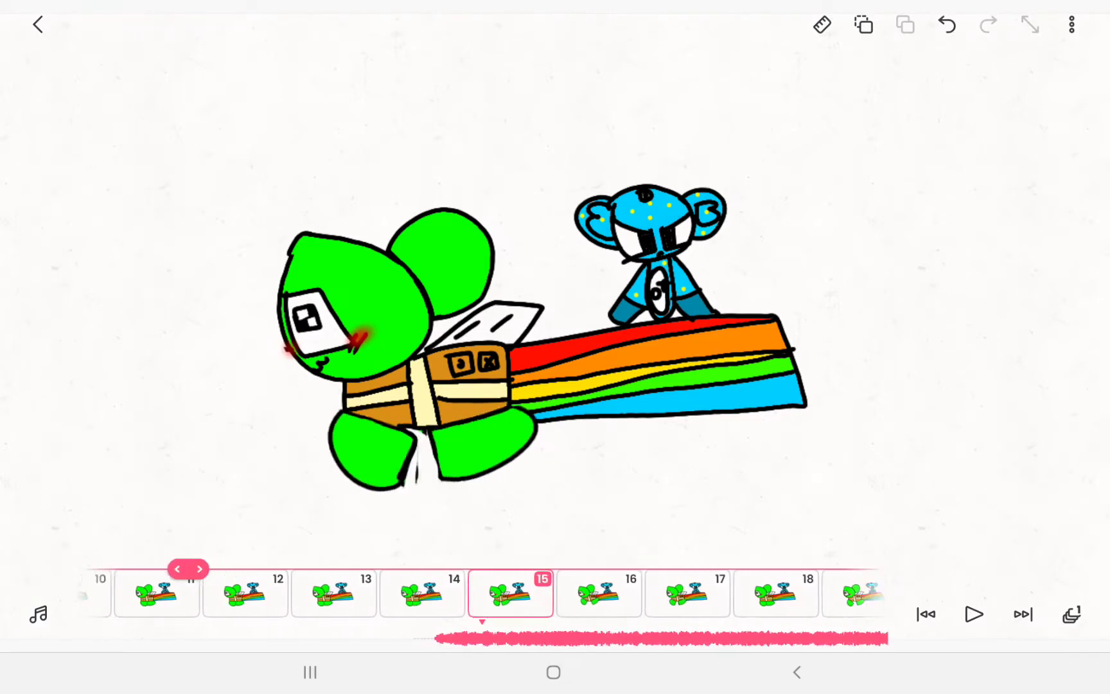
pyautogui.hscroll(-5, 487, 595)
pyautogui.hscroll(-4, 486, 595)
pyautogui.scroll(5, 556, 286)
pyautogui.scroll(-4, 555, 286)
pyautogui.scroll(3, 556, 286)
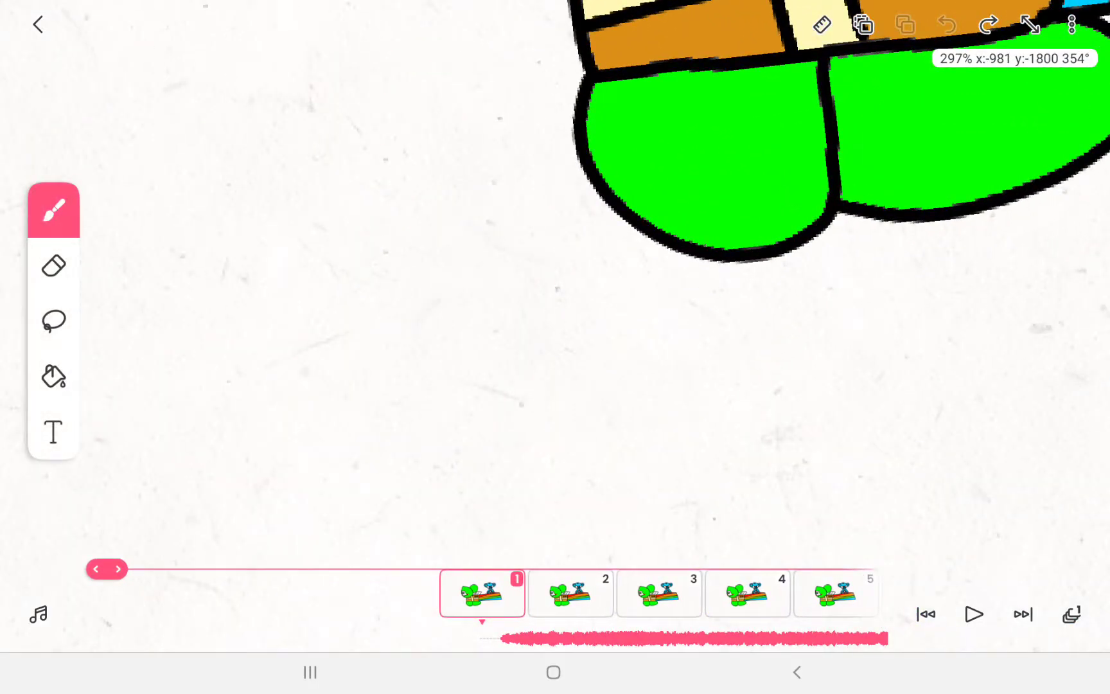
pyautogui.hscroll(5, 555, 286)
# Open the melon playground fruits folder and preview the strawberry project from frame 1
pyautogui.click(38, 25)
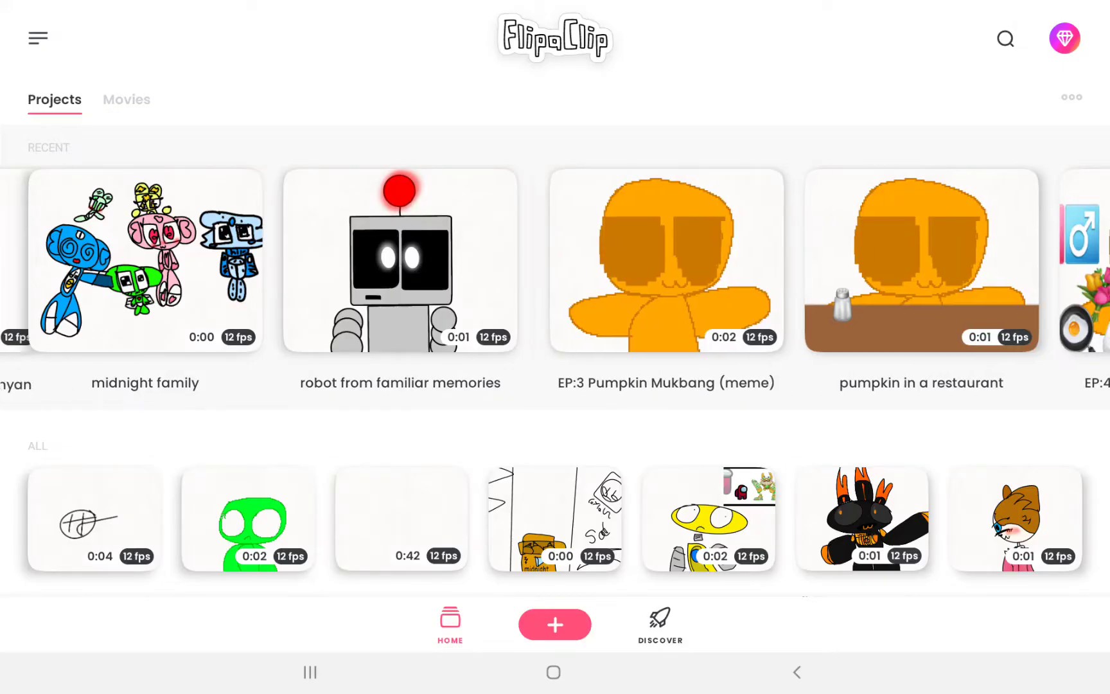
pyautogui.moveTo(782, 347); pyautogui.dragTo(521, 348)
pyautogui.scroll(-2, 555, 364)
pyautogui.scroll(-10, 555, 364)
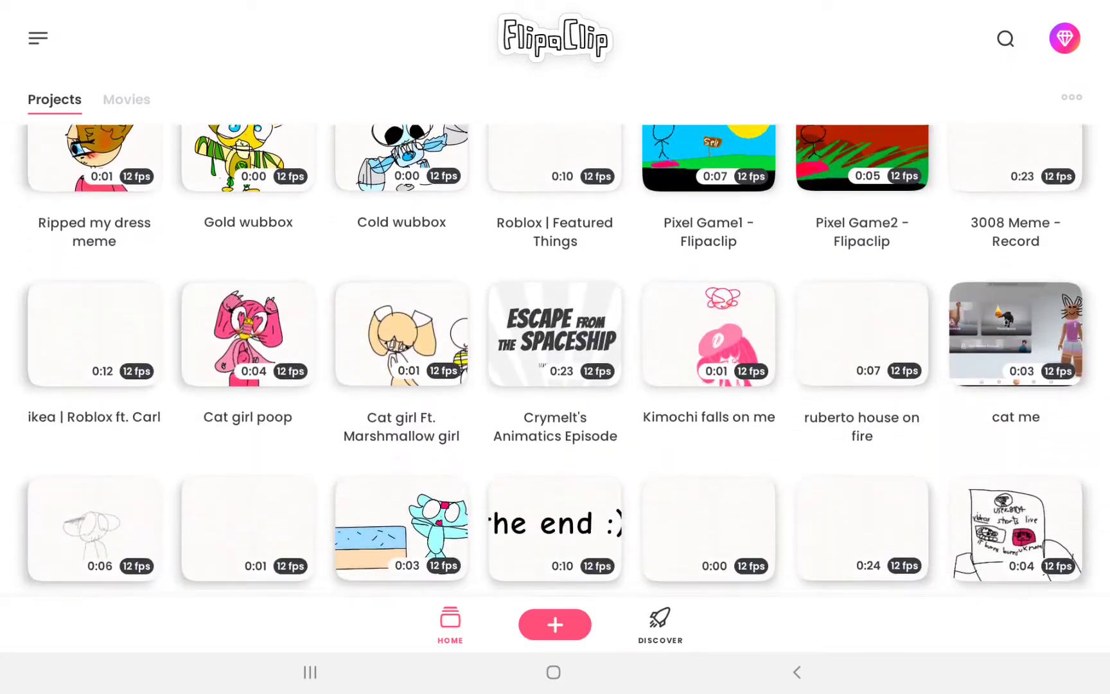
pyautogui.scroll(-4, 556, 364)
pyautogui.scroll(-8, 555, 365)
pyautogui.scroll(-2, 555, 360)
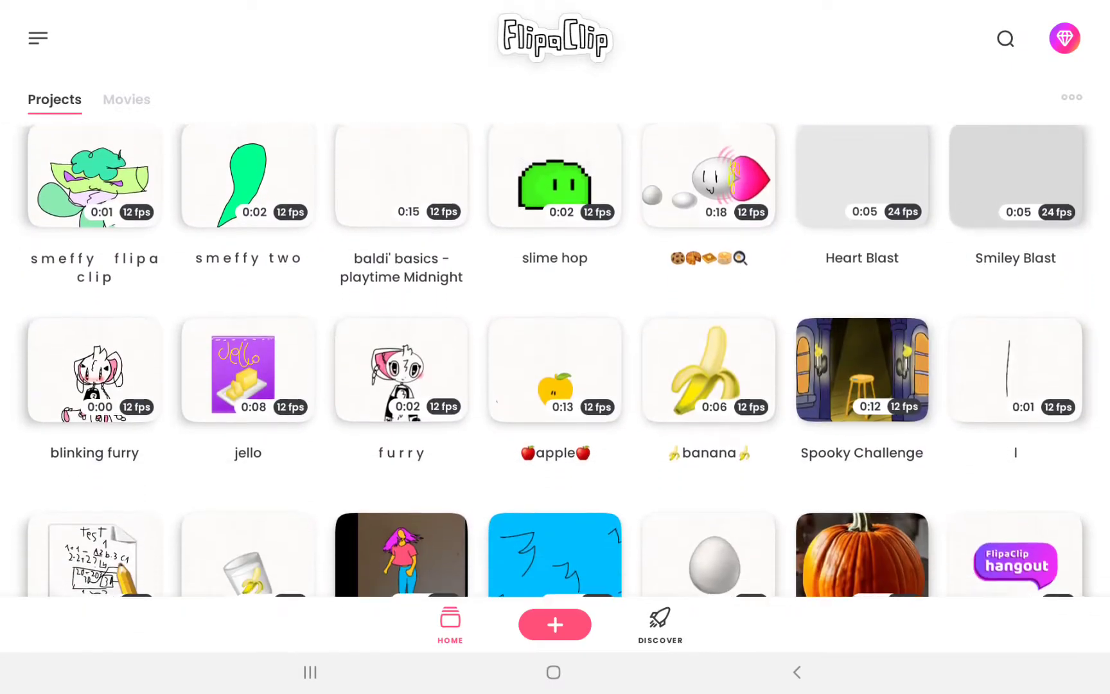
pyautogui.scroll(-1, 556, 361)
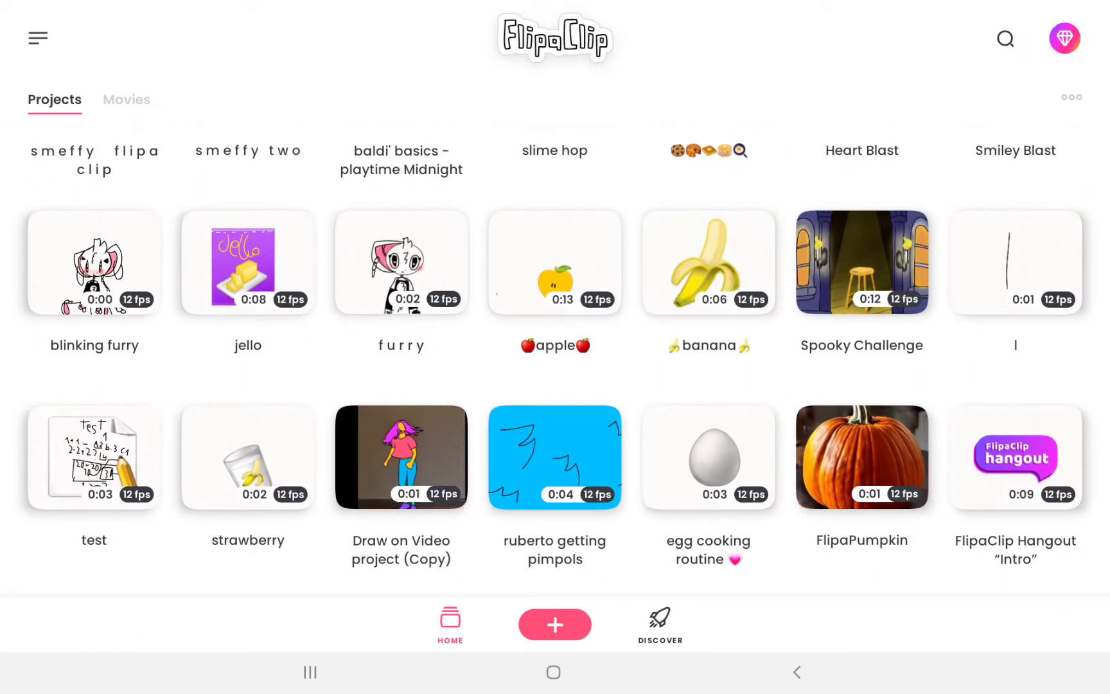
pyautogui.scroll(-10, 555, 361)
pyautogui.scroll(-5, 556, 360)
pyautogui.scroll(-5, 555, 361)
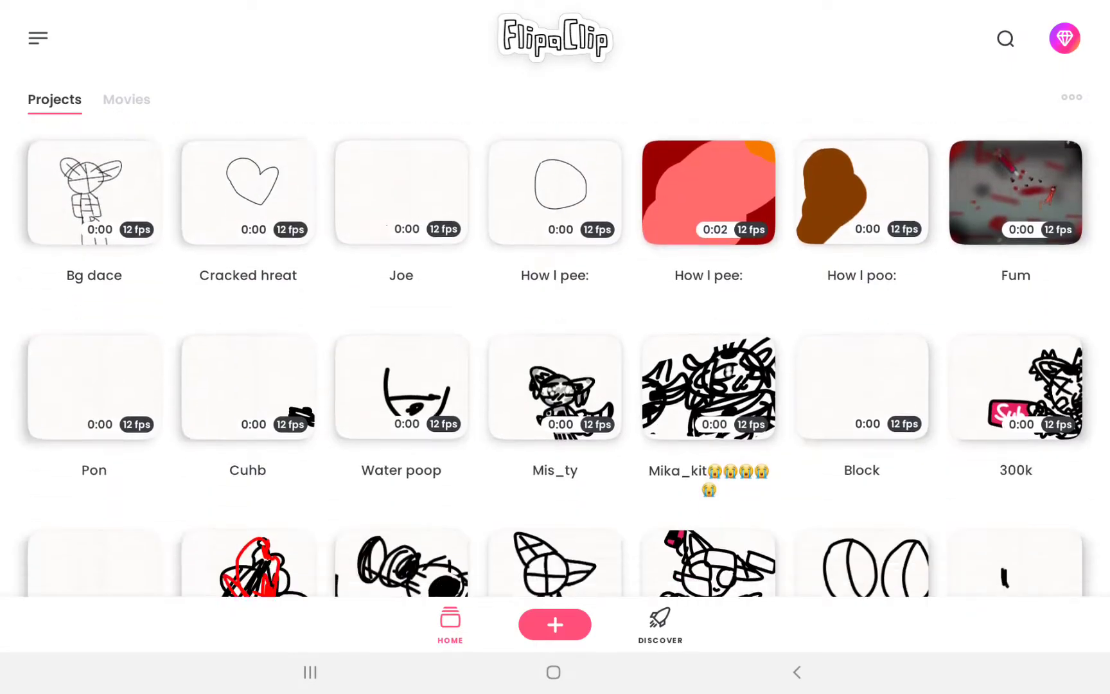
pyautogui.scroll(-2, 555, 360)
pyautogui.scroll(-5, 555, 361)
pyautogui.scroll(-5, 556, 361)
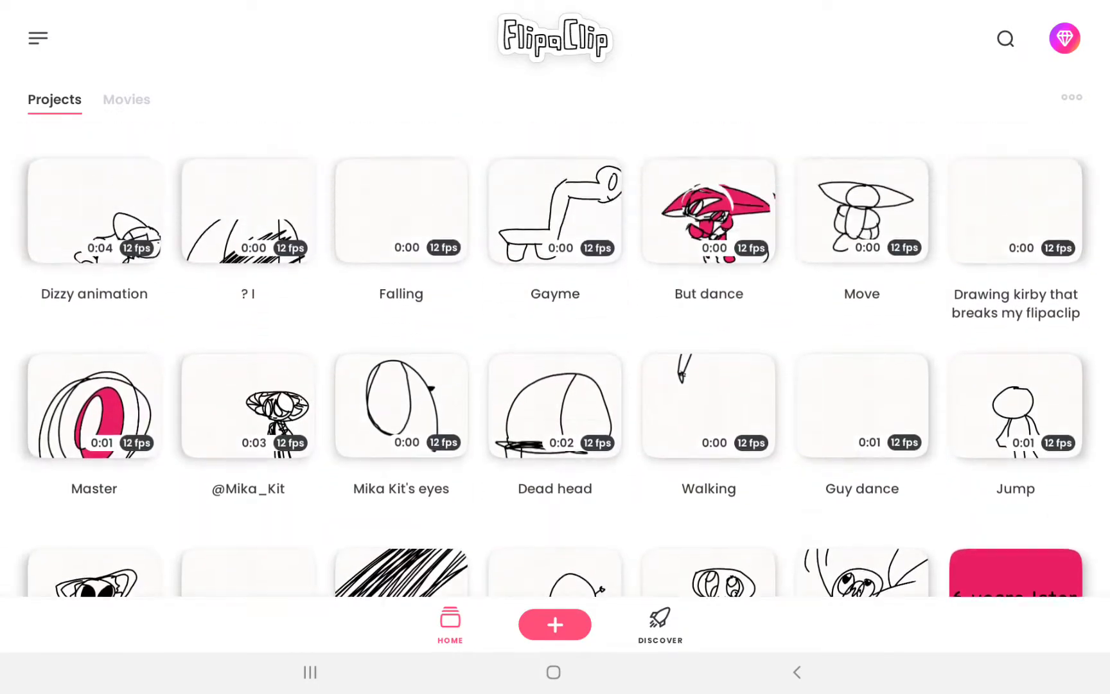
pyautogui.scroll(-5, 555, 361)
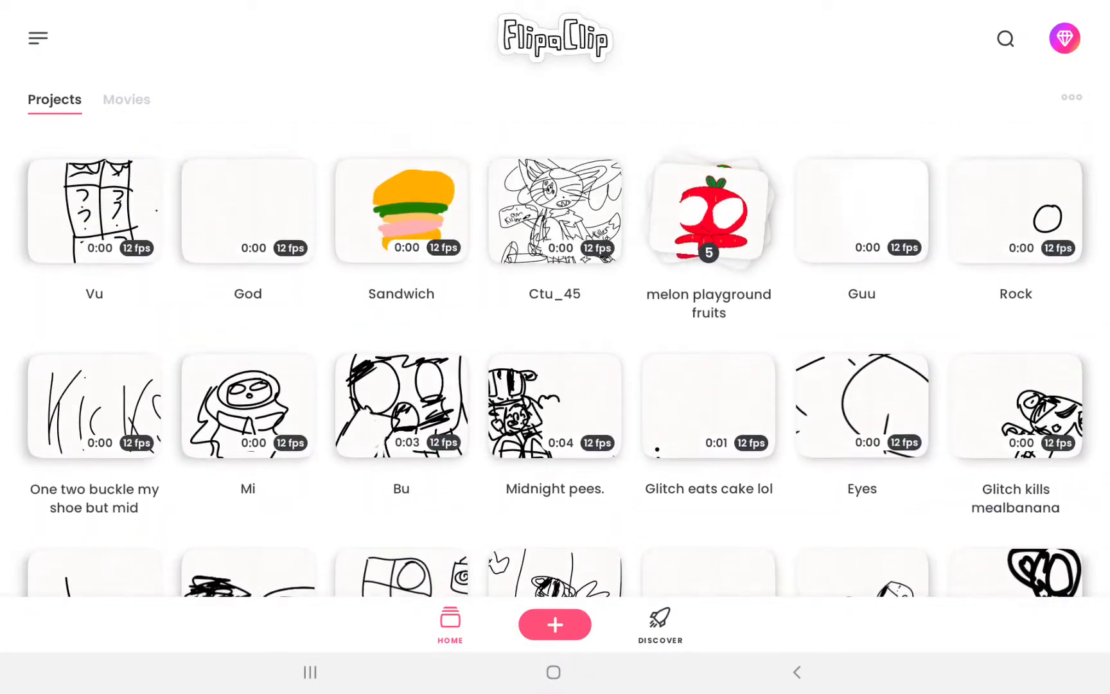
pyautogui.click(709, 356)
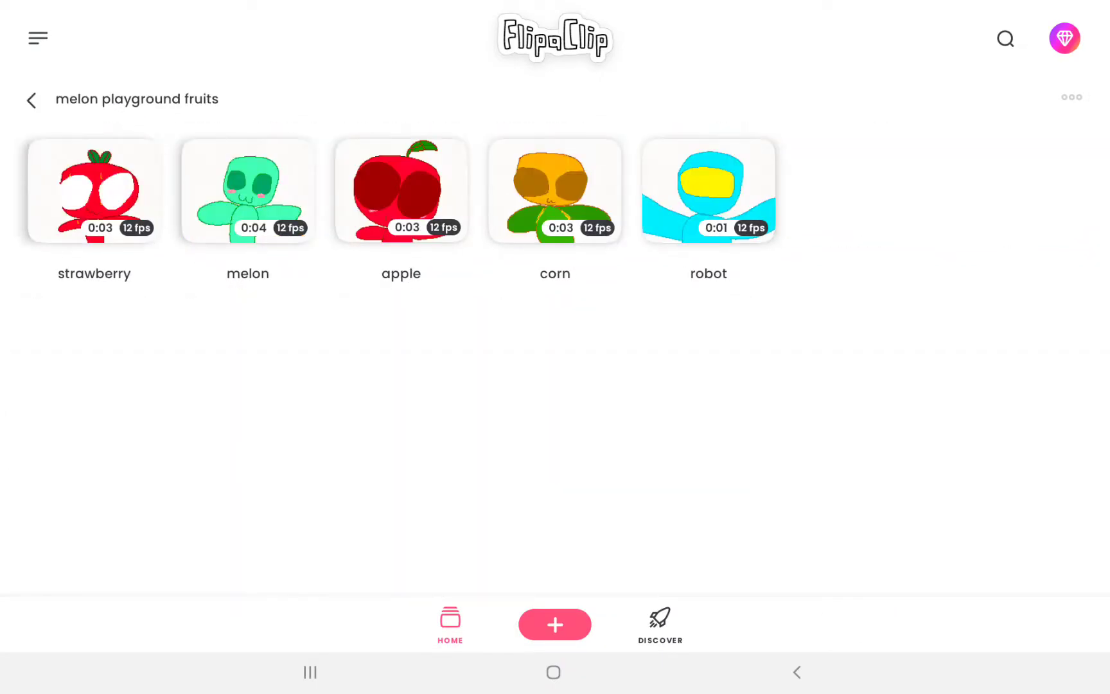
pyautogui.click(94, 191)
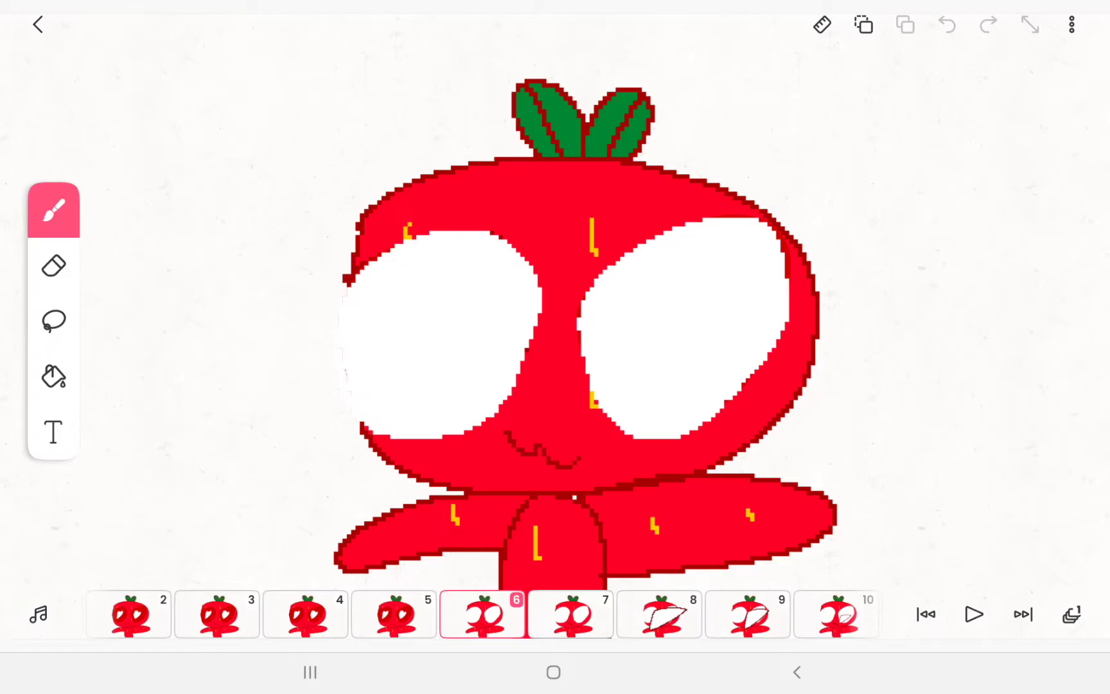
pyautogui.click(925, 615)
pyautogui.click(38, 25)
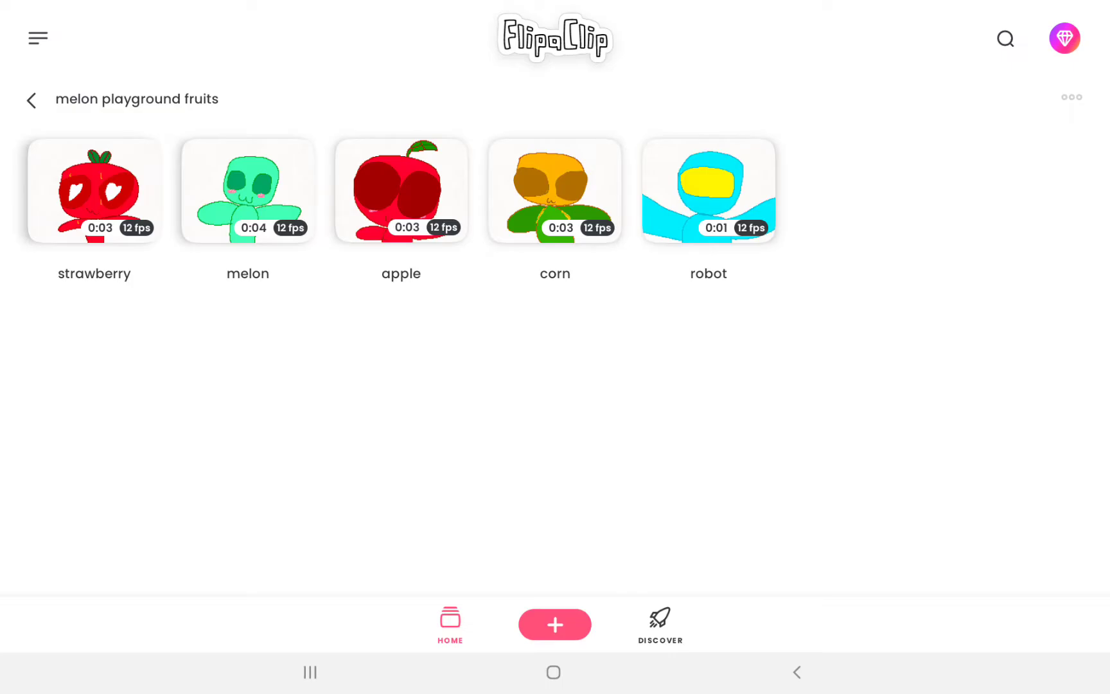
# Preview the melon project, then leave the folder for all projects
pyautogui.click(248, 191)
pyautogui.scroll(2, 555, 347)
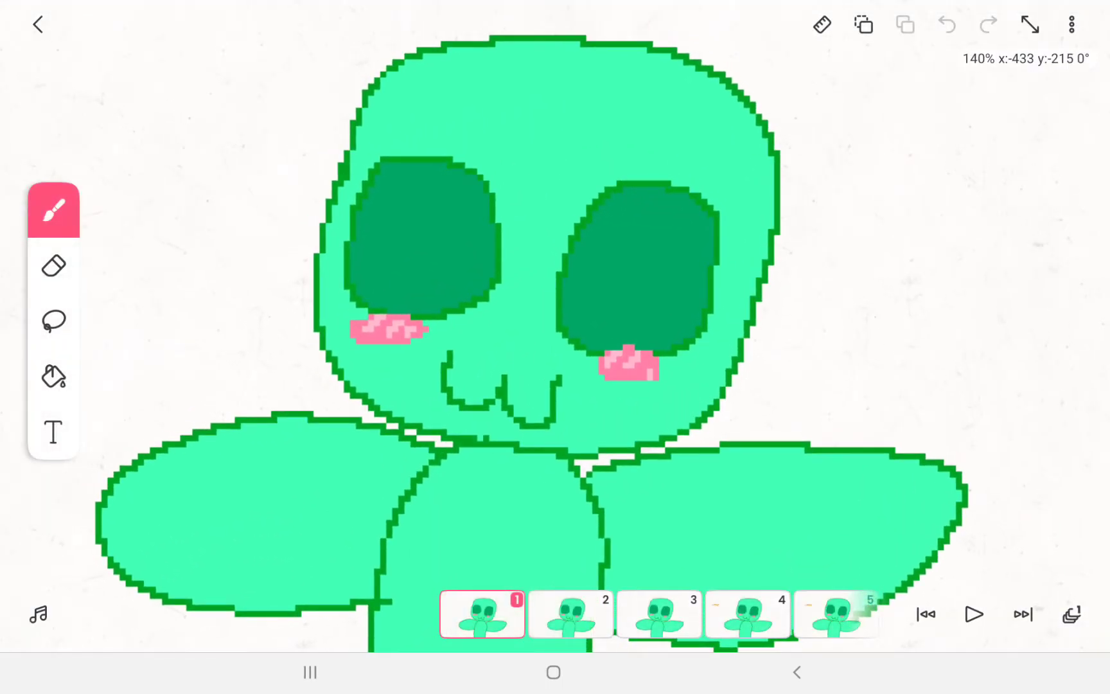
pyautogui.click(1031, 26)
pyautogui.click(38, 24)
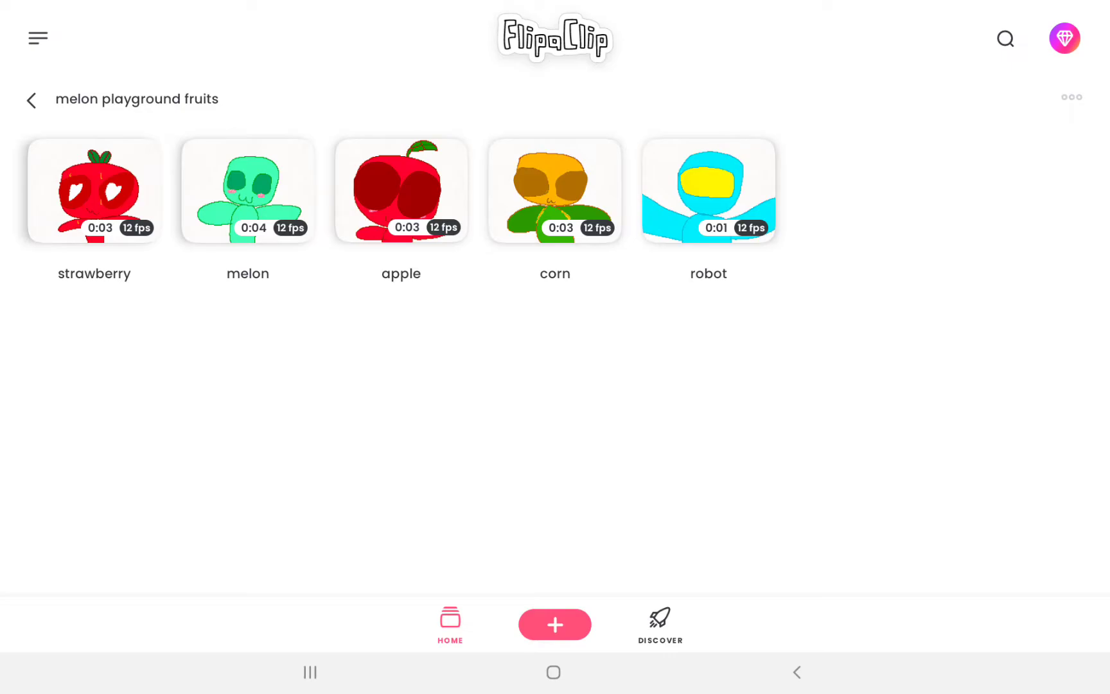
pyautogui.click(32, 101)
pyautogui.scroll(10, 556, 347)
pyautogui.scroll(10, 555, 348)
pyautogui.scroll(10, 555, 348)
# Open a pumpkin project from search, return home, and search 'pumpkin' again
pyautogui.click(1005, 38)
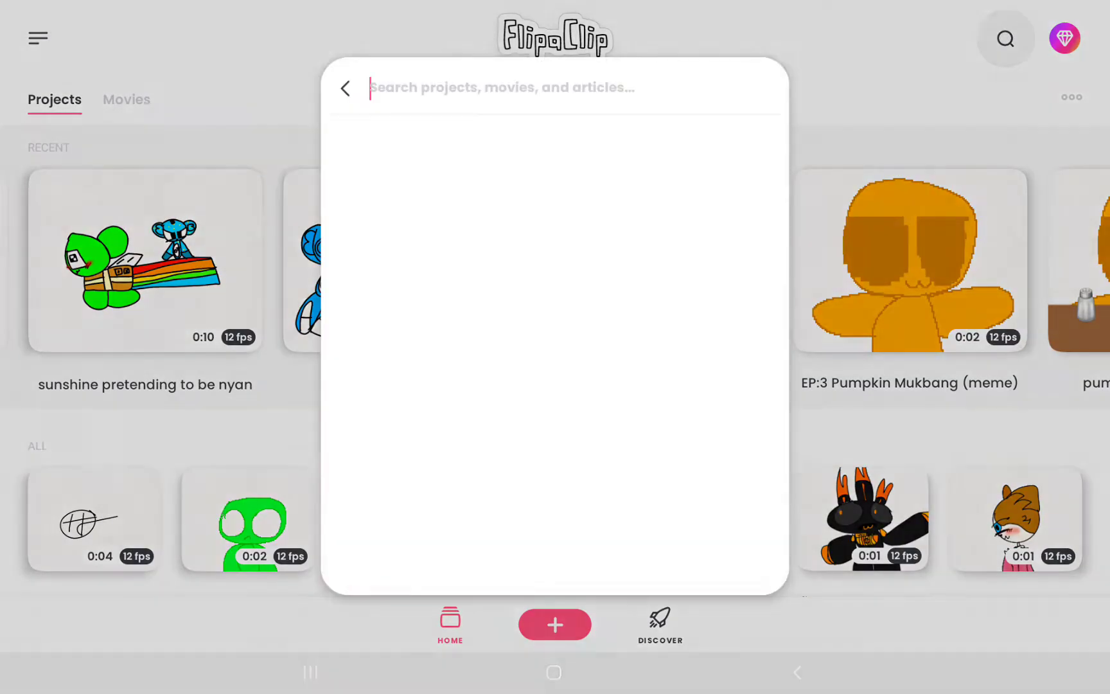
pyautogui.write('pu')
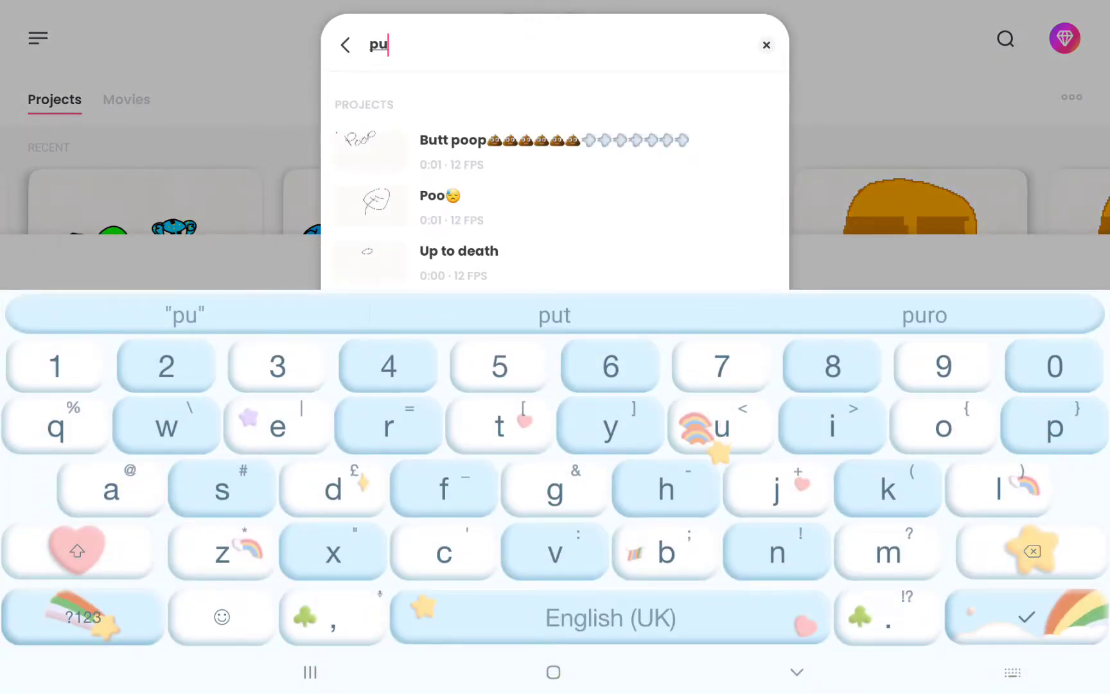
pyautogui.write('mpkin')
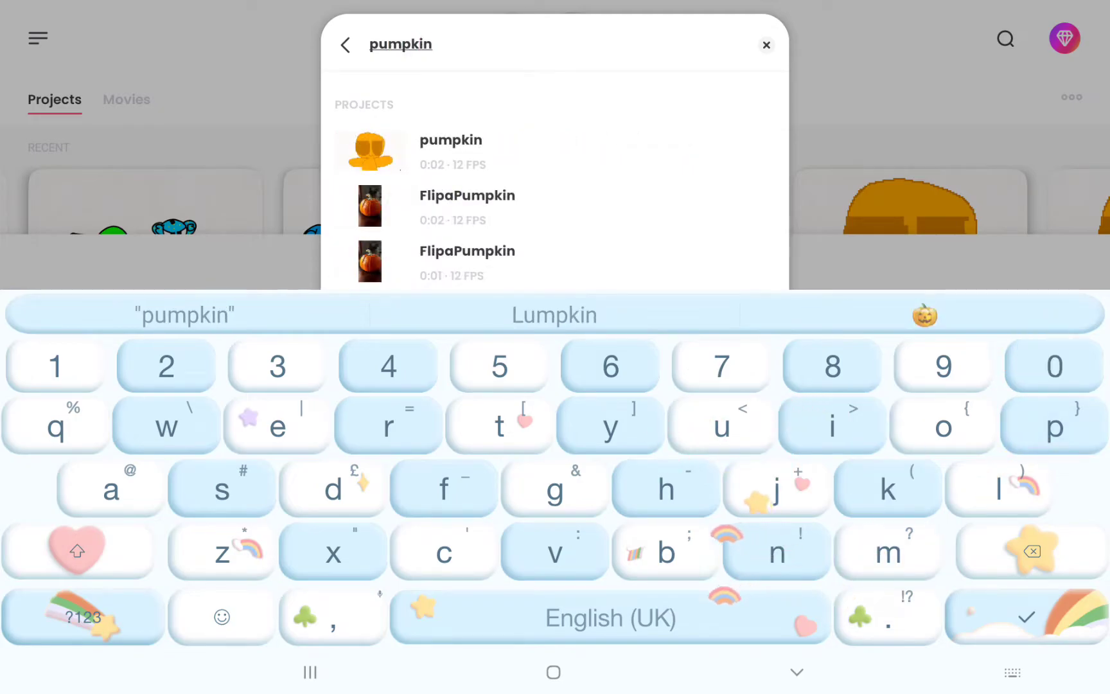
pyautogui.click(451, 152)
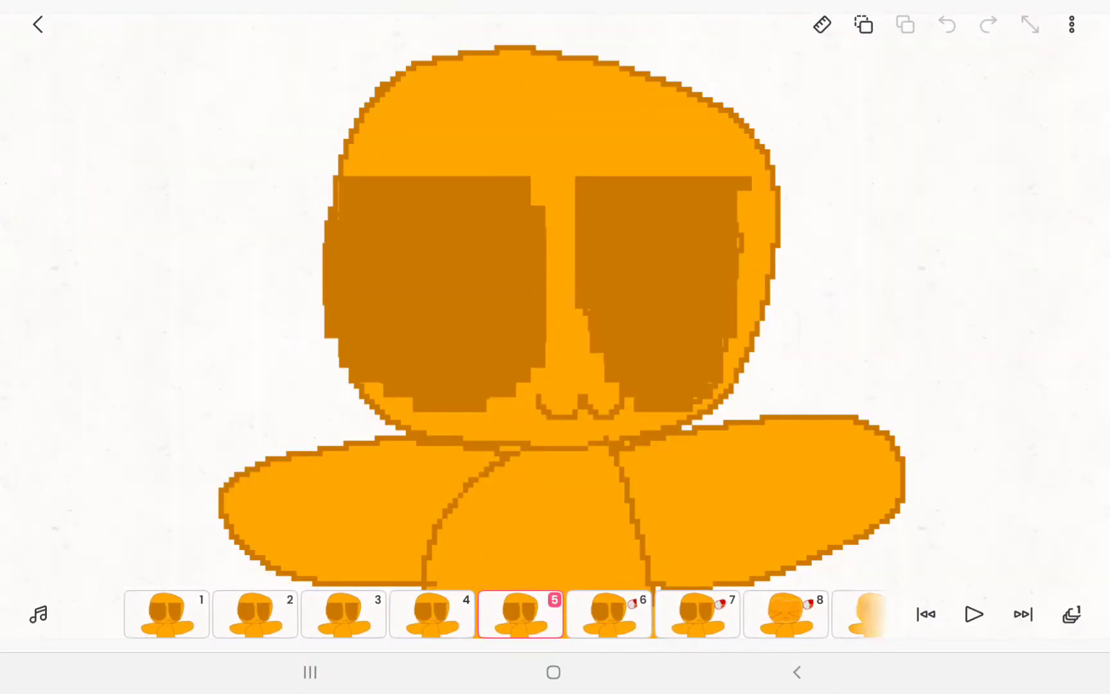
pyautogui.click(38, 24)
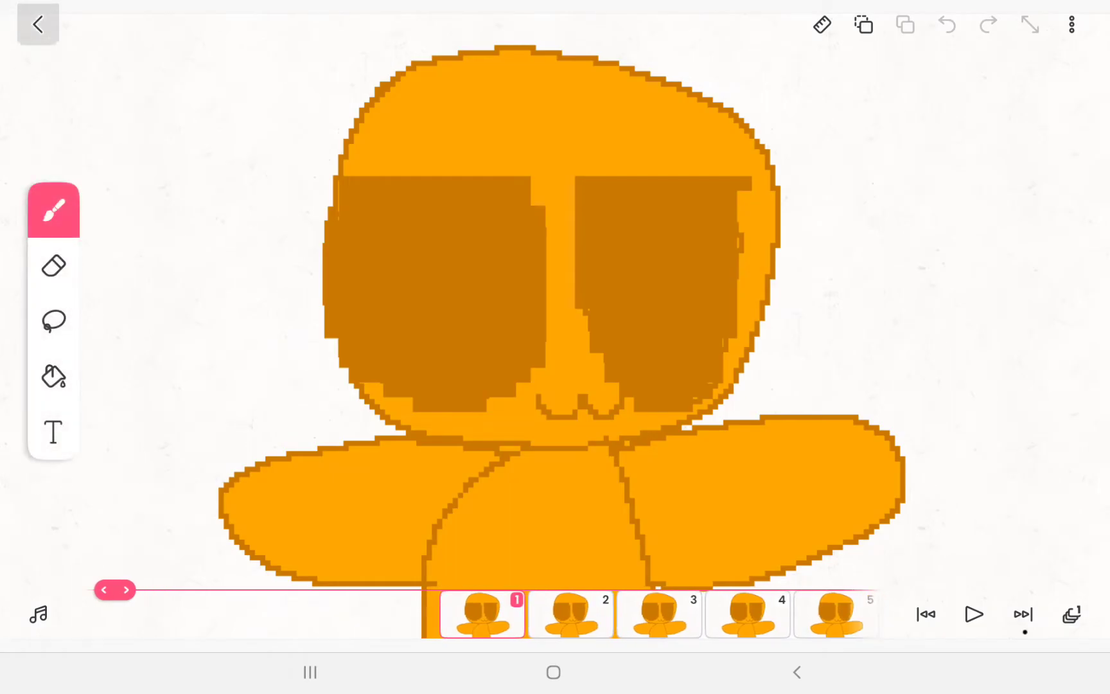
pyautogui.click(1006, 39)
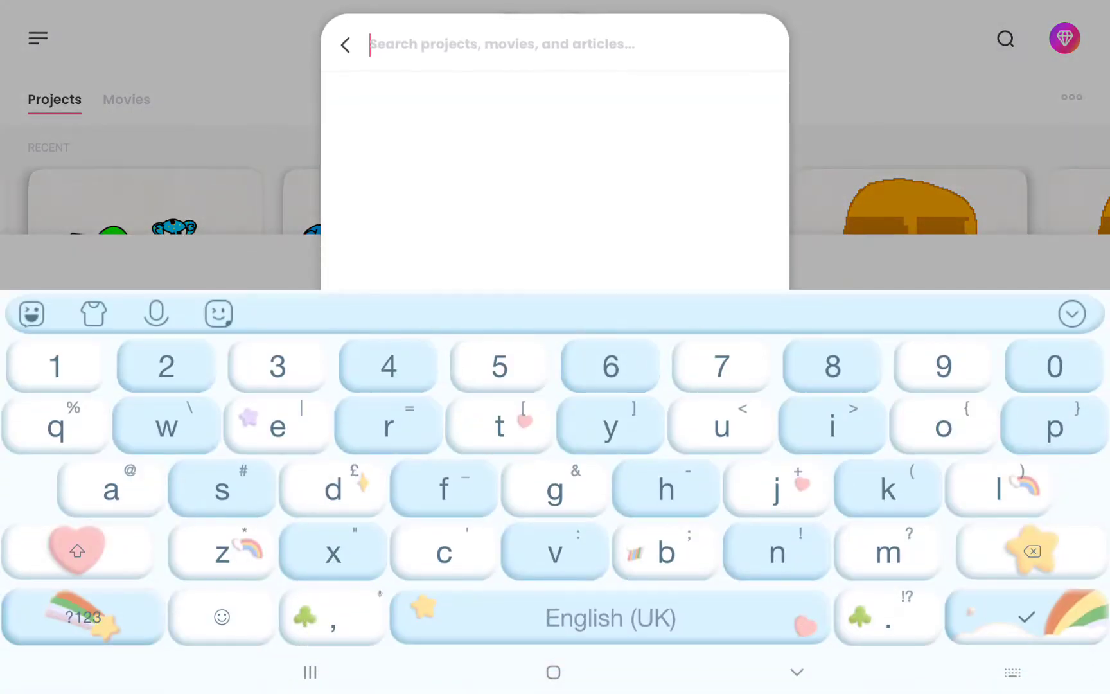
pyautogui.write('pumpk')
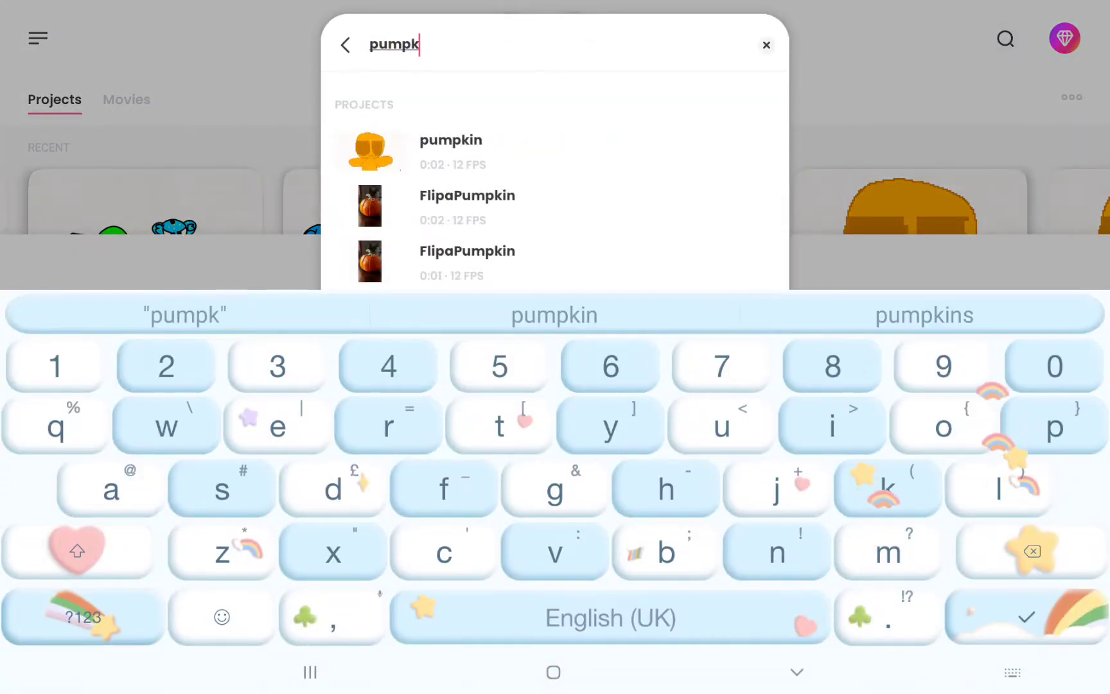
pyautogui.write('in')
pyautogui.press('Return')
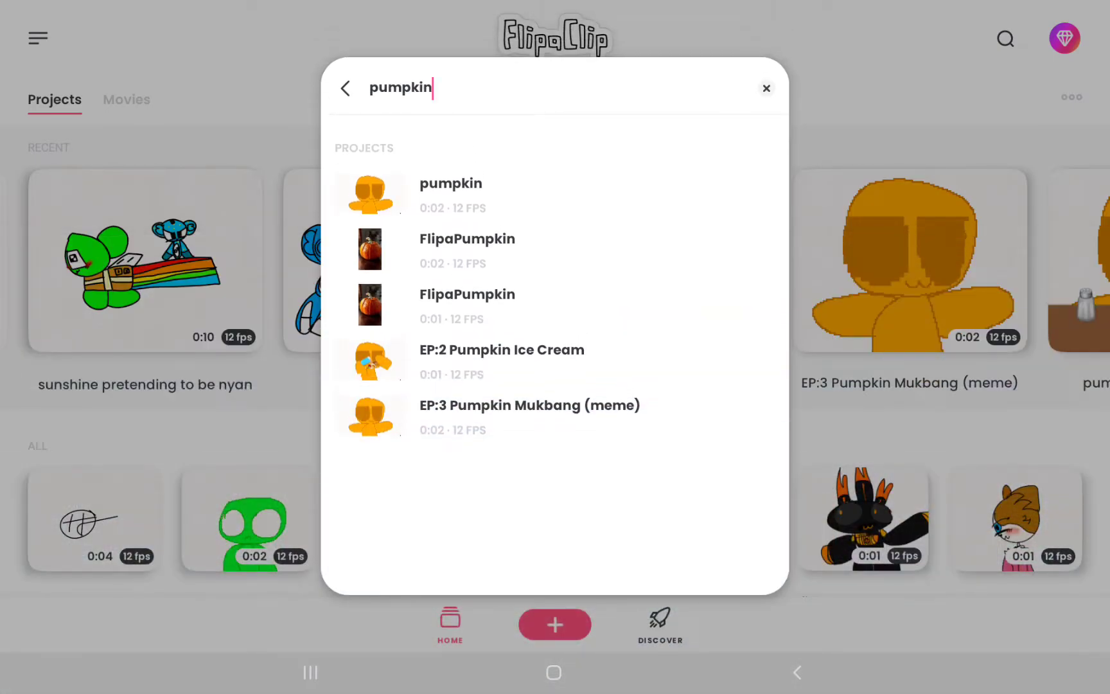
# Open EP:2 Pumpkin Ice Cream, zoom the drawing, and scrub to frame 16
pyautogui.click(501, 356)
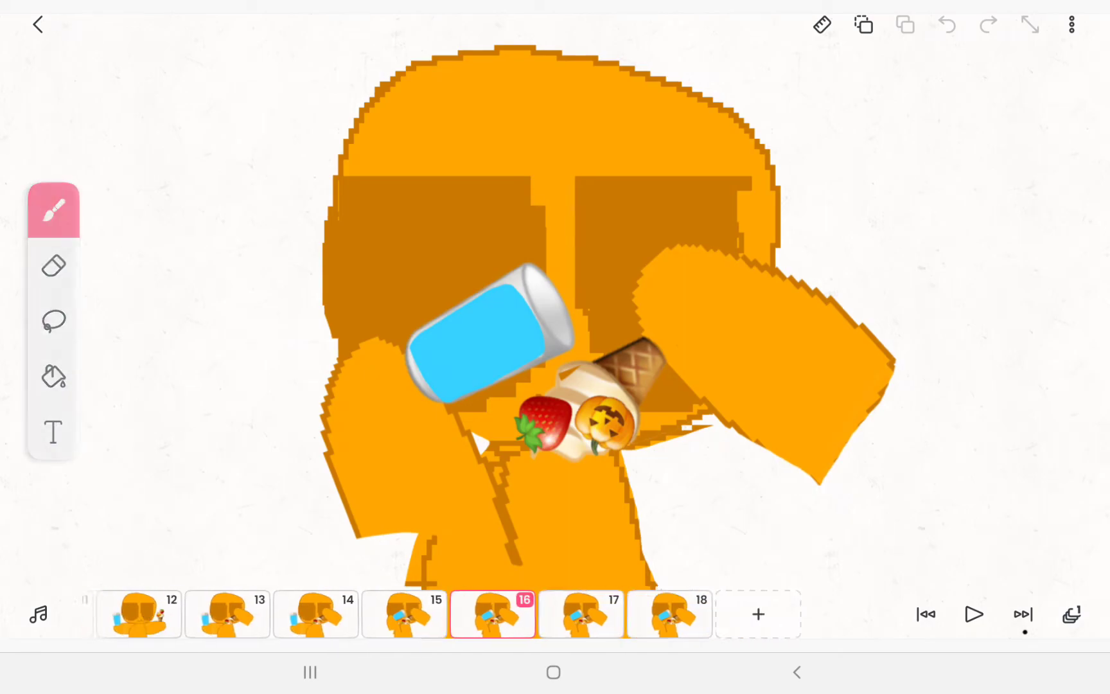
pyautogui.moveTo(260, 615)
pyautogui.mouseDown()
pyautogui.moveTo(780, 614)
pyautogui.moveTo(260, 615)
pyautogui.mouseUp()
pyautogui.scroll(5, 555, 347)
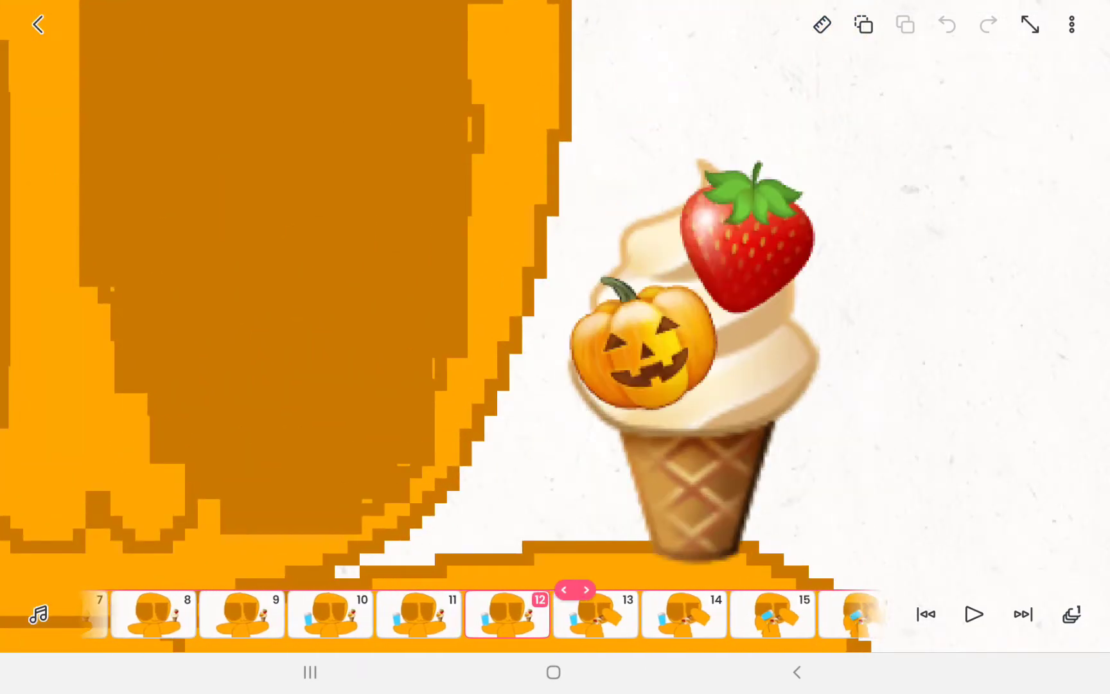
pyautogui.scroll(-5, 555, 347)
pyautogui.moveTo(607, 615); pyautogui.dragTo(521, 614)
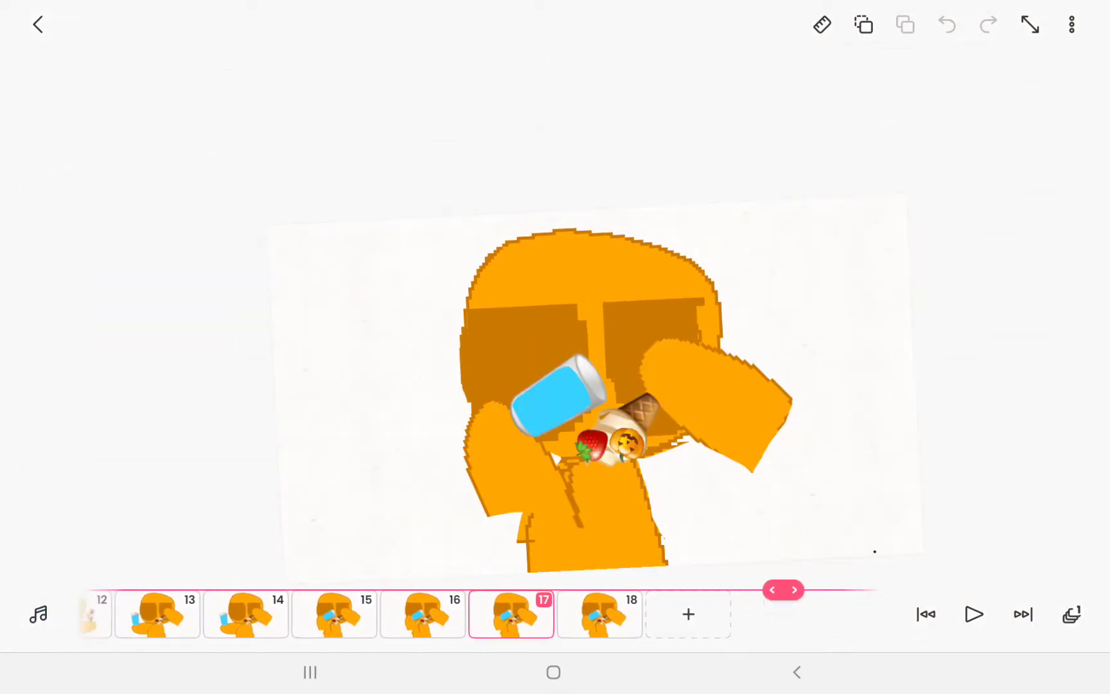
pyautogui.moveTo(608, 614); pyautogui.dragTo(520, 614)
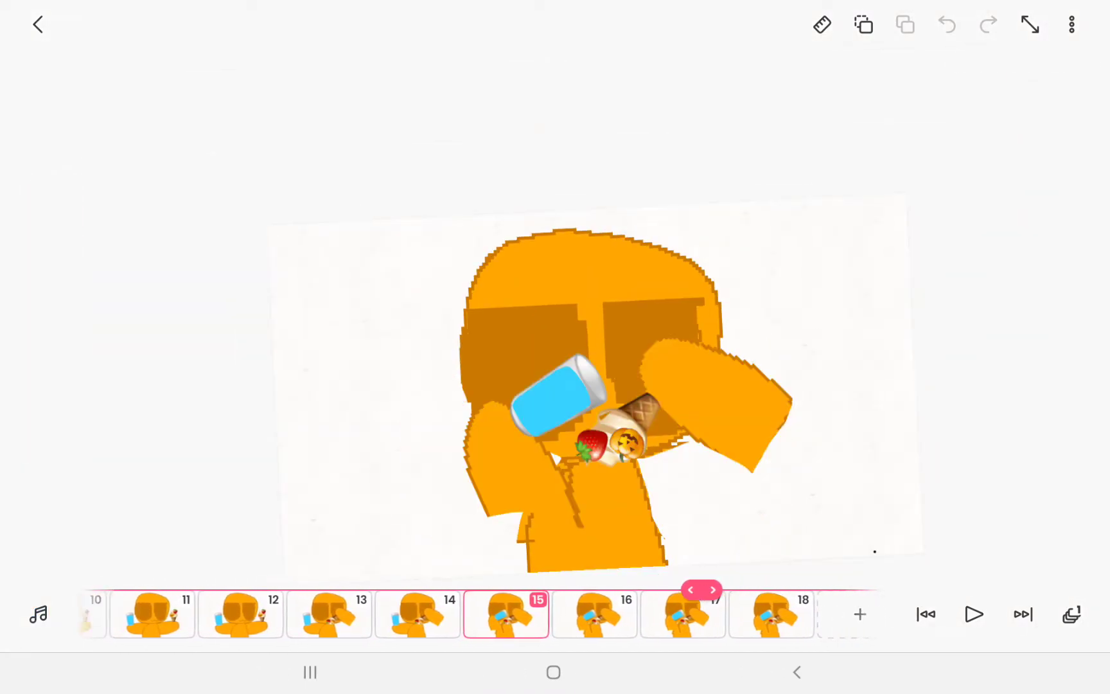
pyautogui.moveTo(607, 614); pyautogui.dragTo(564, 614)
pyautogui.scroll(3, 555, 347)
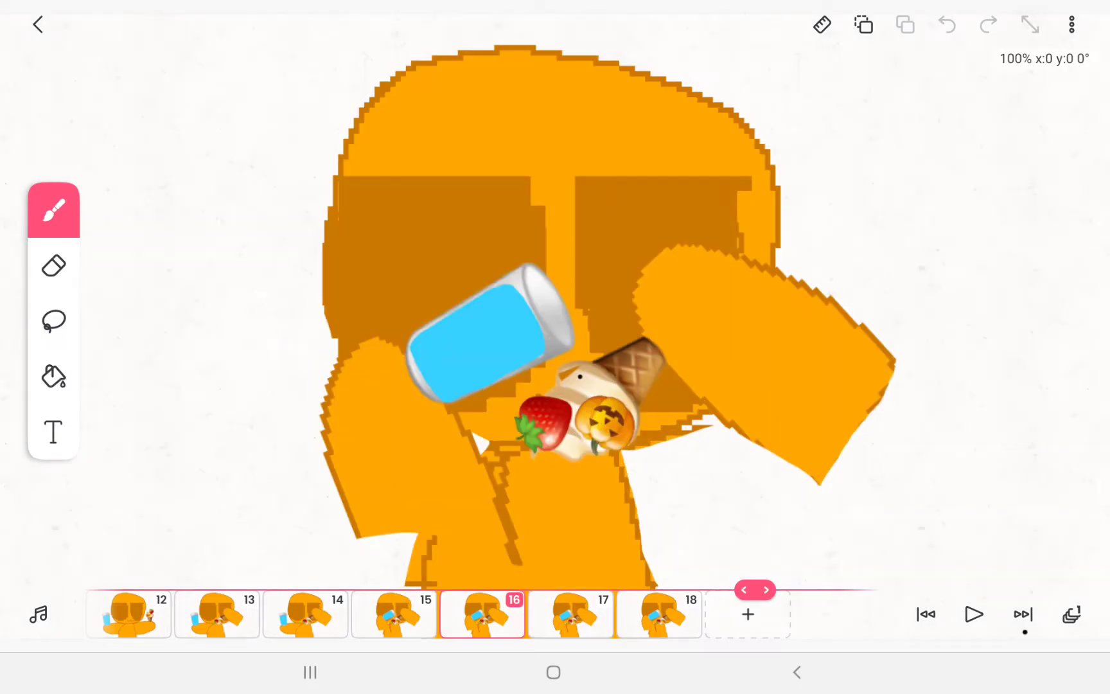
pyautogui.scroll(3, 555, 347)
pyautogui.scroll(3, 555, 347)
# Back out to Home and open the melon playground fruits folder
pyautogui.click(38, 24)
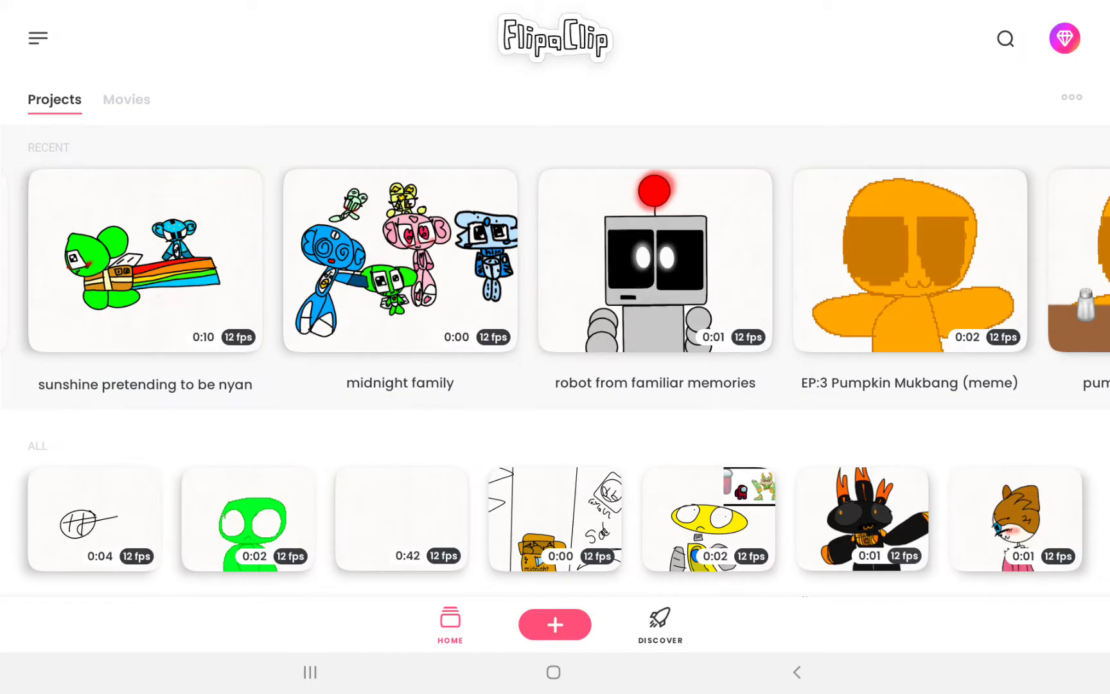
pyautogui.moveTo(261, 261); pyautogui.dragTo(485, 261)
pyautogui.scroll(-5, 556, 364)
pyautogui.scroll(-5, 555, 365)
pyautogui.scroll(-5, 555, 364)
pyautogui.scroll(-3, 555, 364)
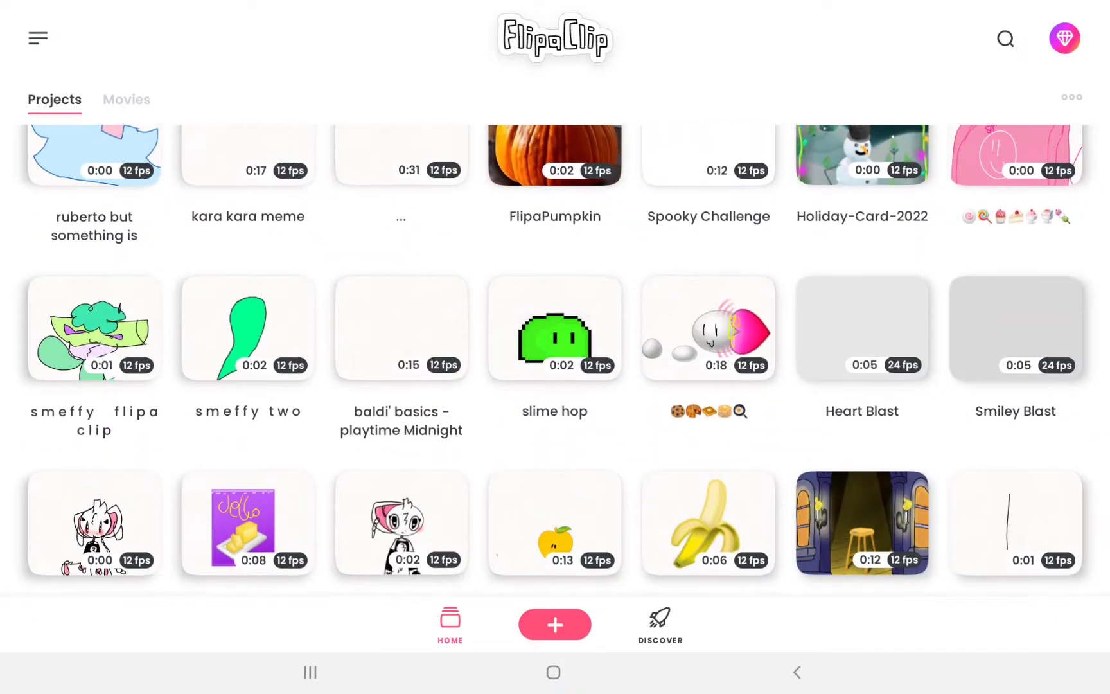
pyautogui.scroll(-5, 555, 365)
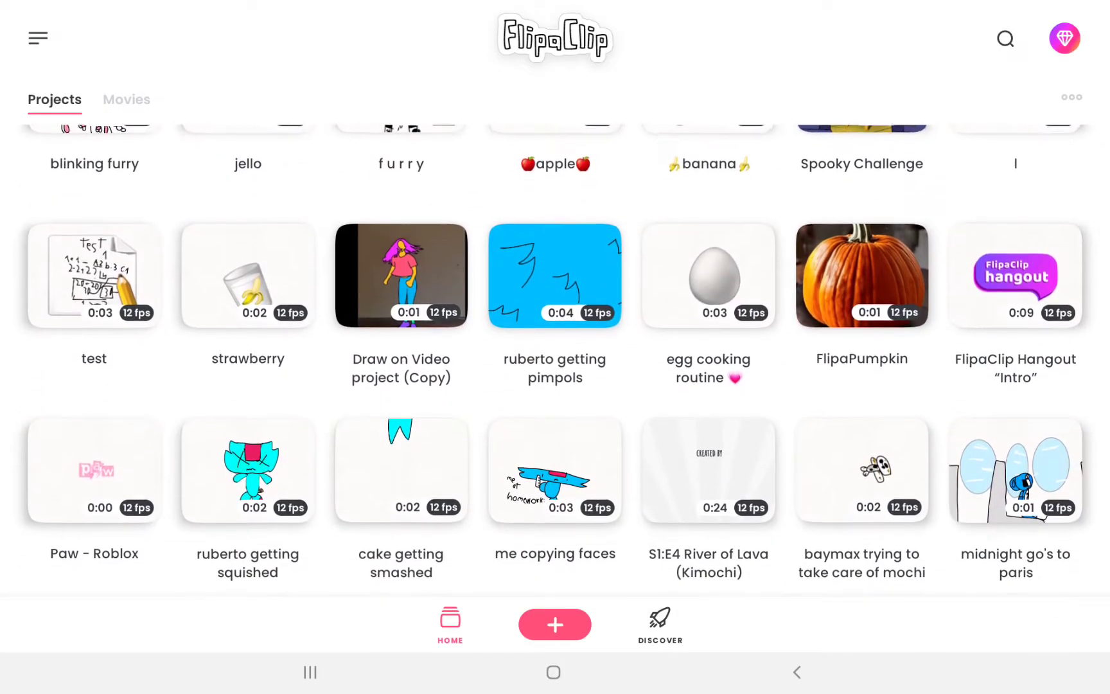
pyautogui.scroll(-2, 555, 359)
pyautogui.scroll(-5, 555, 360)
pyautogui.scroll(-3, 555, 365)
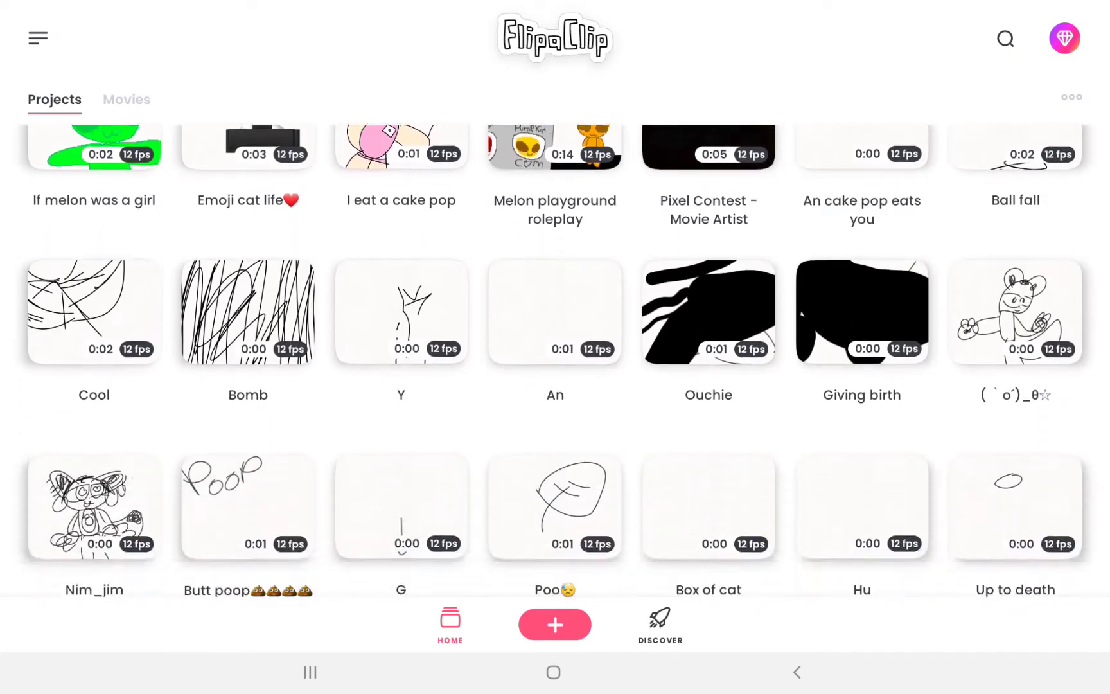
pyautogui.scroll(-5, 555, 364)
pyautogui.scroll(-5, 555, 364)
pyautogui.scroll(-5, 555, 364)
pyautogui.scroll(-1, 555, 365)
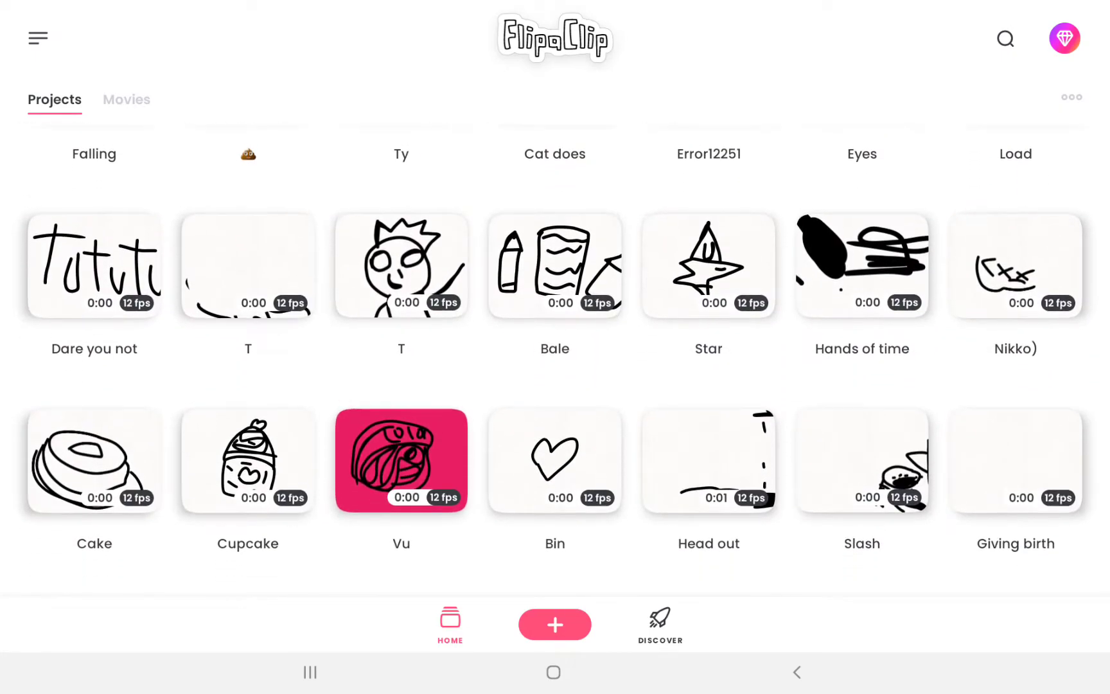
pyautogui.scroll(-3, 556, 365)
pyautogui.scroll(-5, 556, 365)
pyautogui.scroll(-3, 555, 365)
pyautogui.scroll(-2, 555, 365)
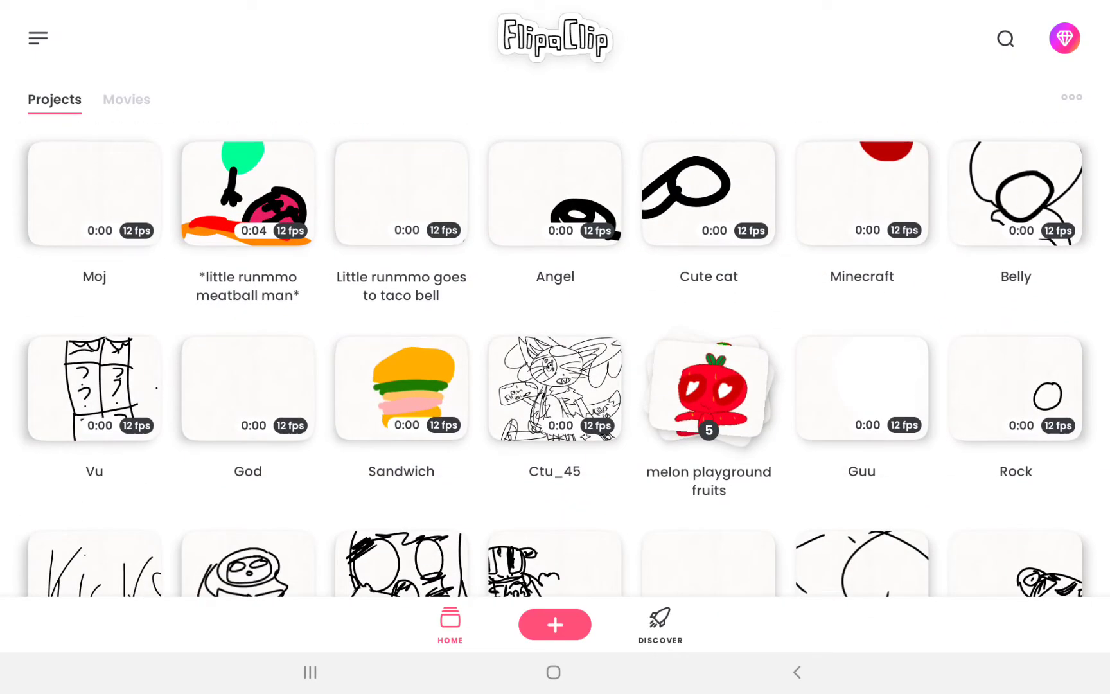
pyautogui.scroll(-1, 555, 365)
pyautogui.click(710, 300)
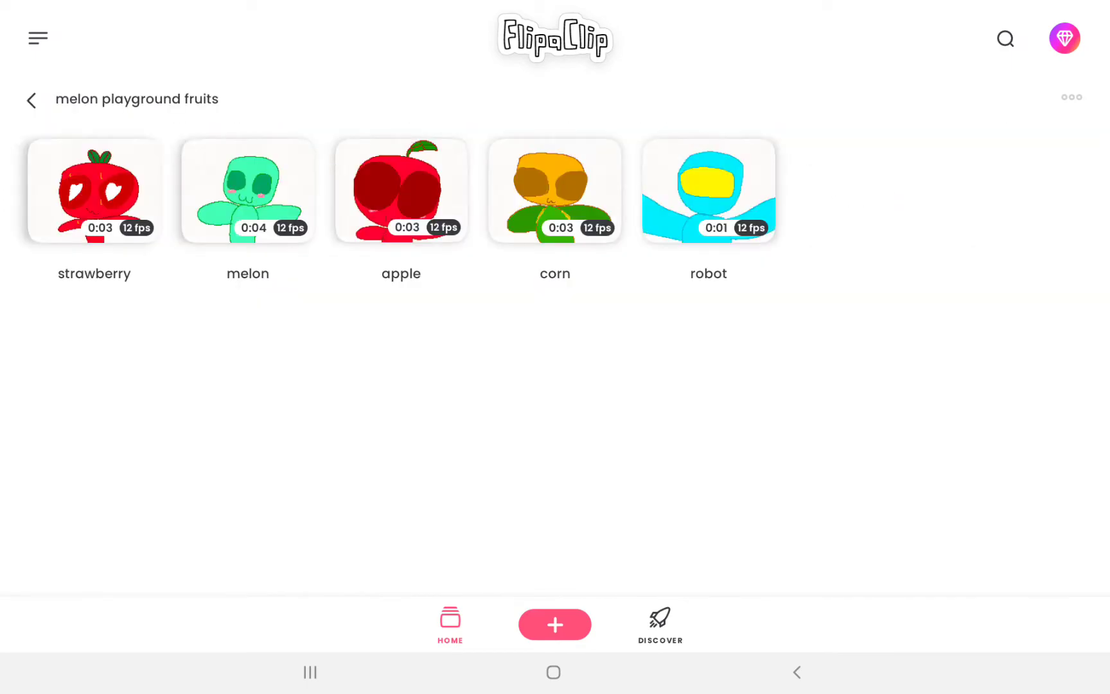
# Open the strawberry project and scrub its frame strip to the last frames and back to frame 1
pyautogui.click(94, 190)
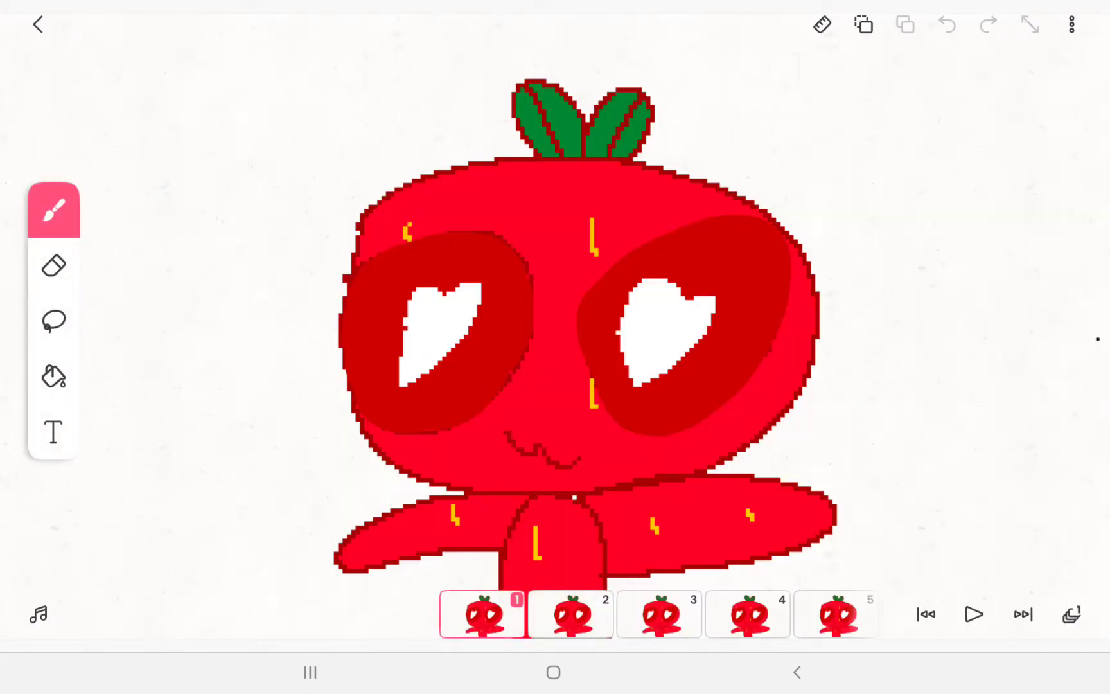
pyautogui.moveTo(660, 615); pyautogui.dragTo(87, 614)
pyautogui.moveTo(260, 614); pyautogui.dragTo(867, 614)
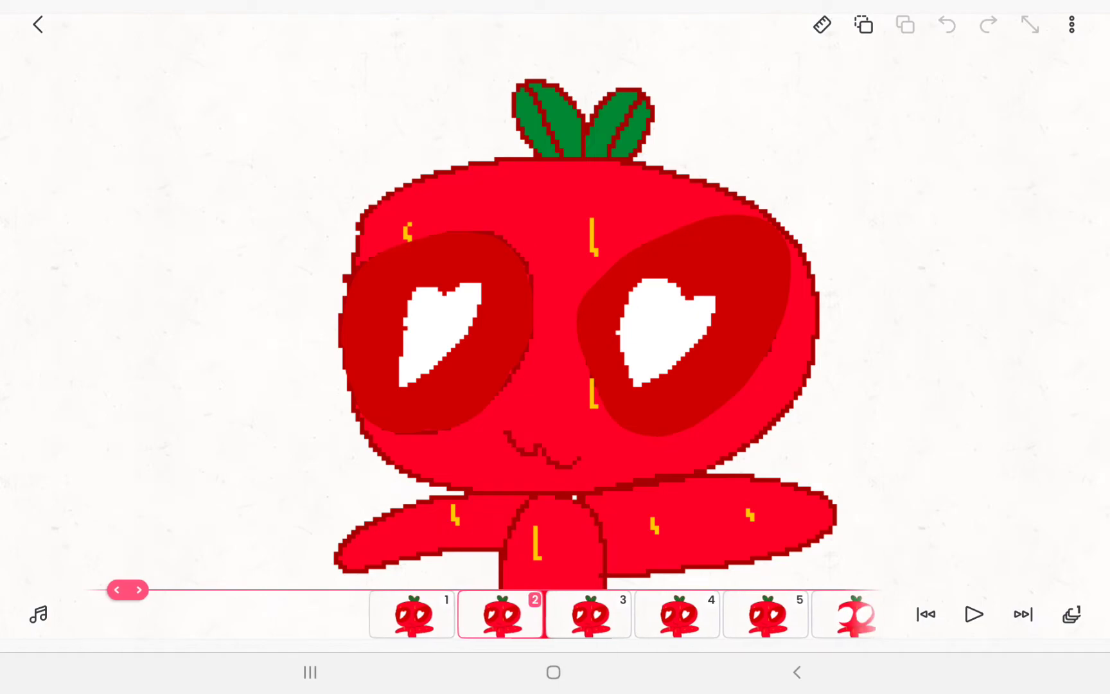
pyautogui.click(1024, 614)
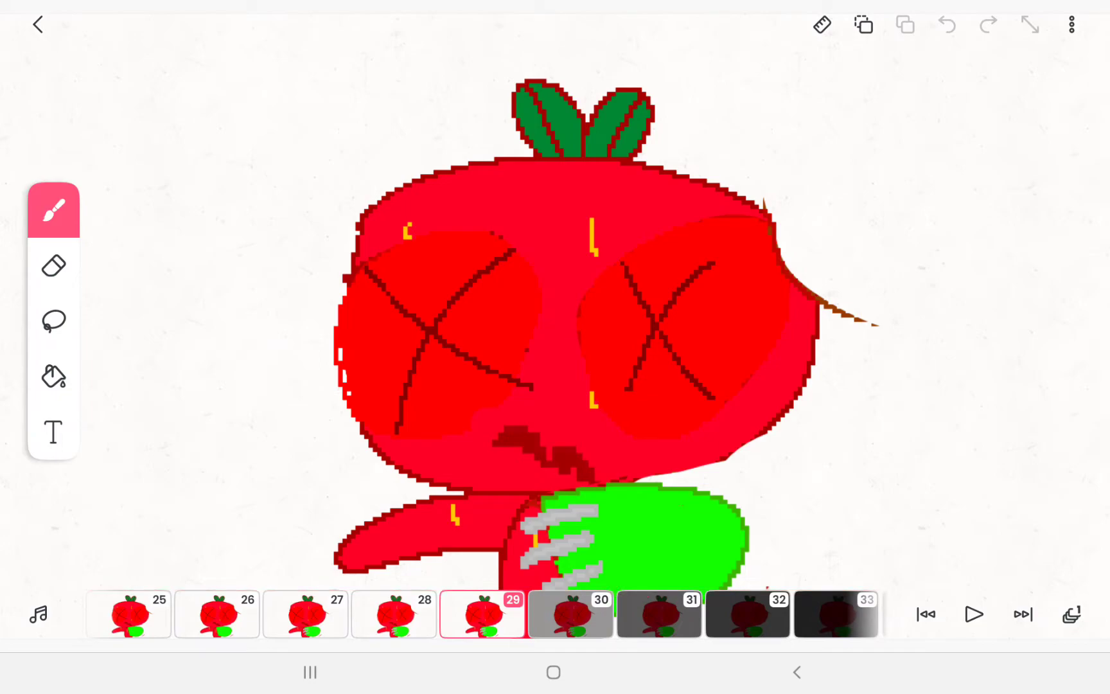
pyautogui.moveTo(631, 590); pyautogui.dragTo(112, 590)
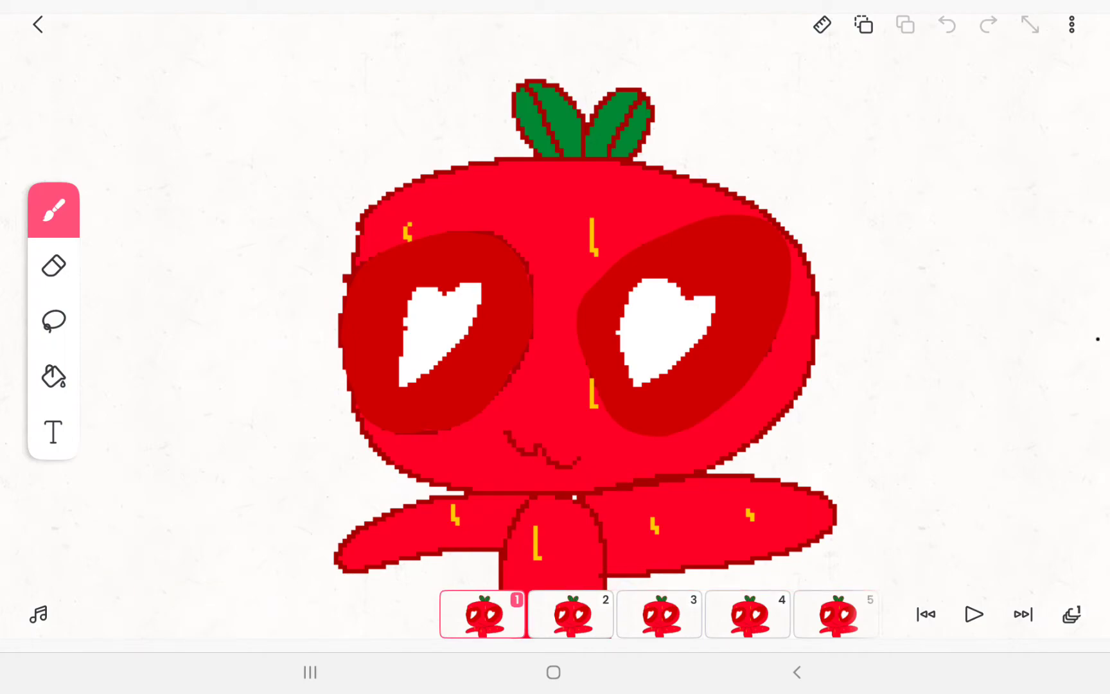
# On frame 2, lasso part of the strawberry's head near the right eye, drag it up-right, then pull down the notification shade
pyautogui.click(571, 615)
pyautogui.scroll(3, 556, 347)
pyautogui.click(54, 320)
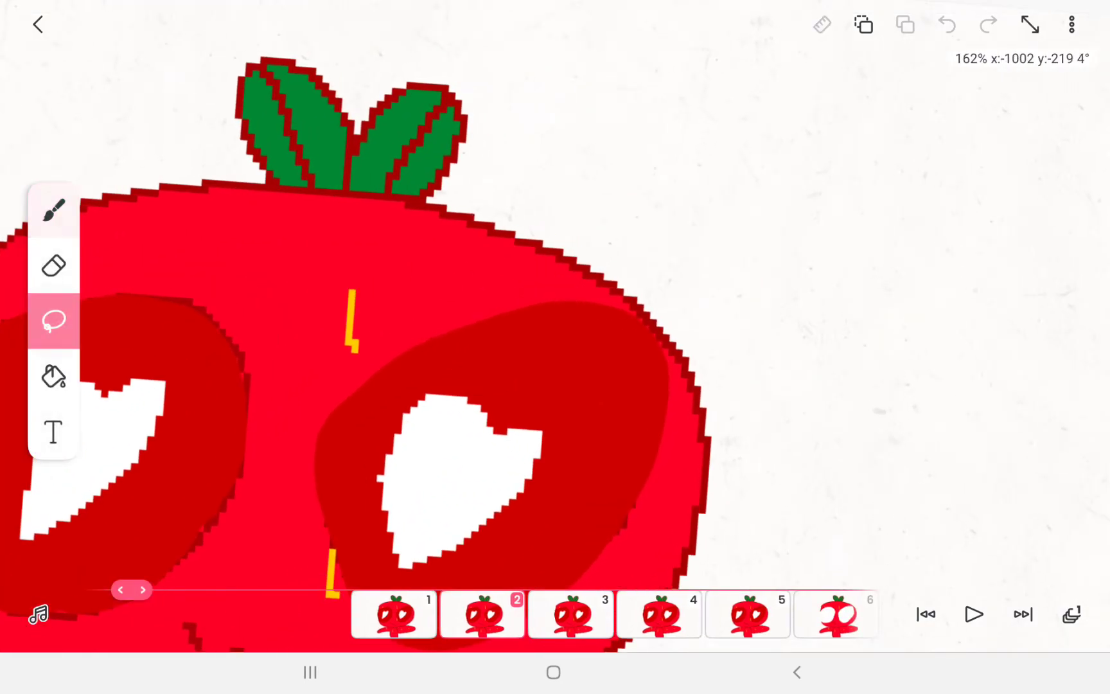
pyautogui.moveTo(903, 242); pyautogui.dragTo(677, 152)
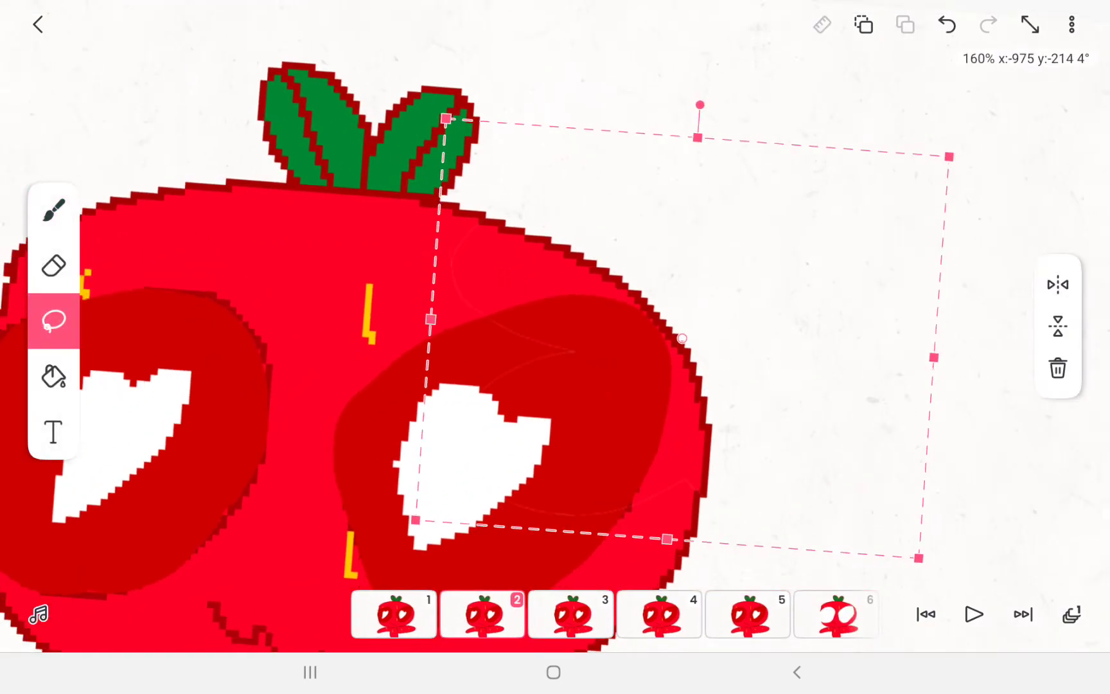
pyautogui.scroll(-3, 555, 347)
pyautogui.moveTo(619, 263)
pyautogui.mouseDown()
pyautogui.moveTo(811, 57)
pyautogui.moveTo(760, 206)
pyautogui.moveTo(775, 243)
pyautogui.mouseUp()
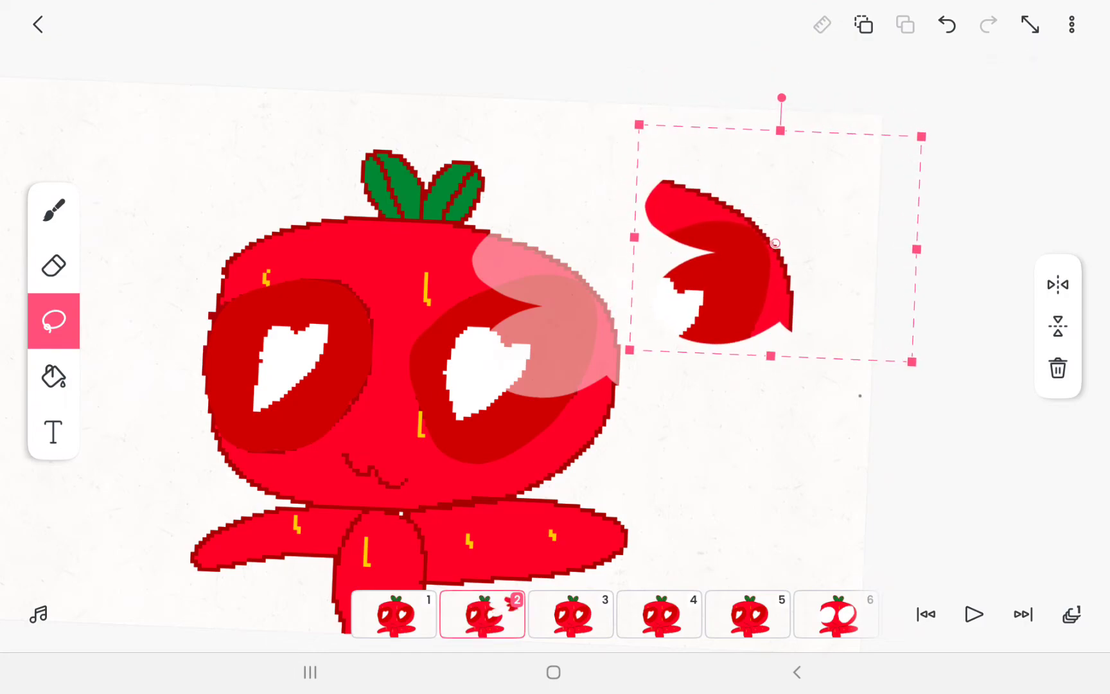
pyautogui.moveTo(556, 2); pyautogui.dragTo(555, 52)
pyautogui.moveTo(781, 8); pyautogui.dragTo(781, 346)
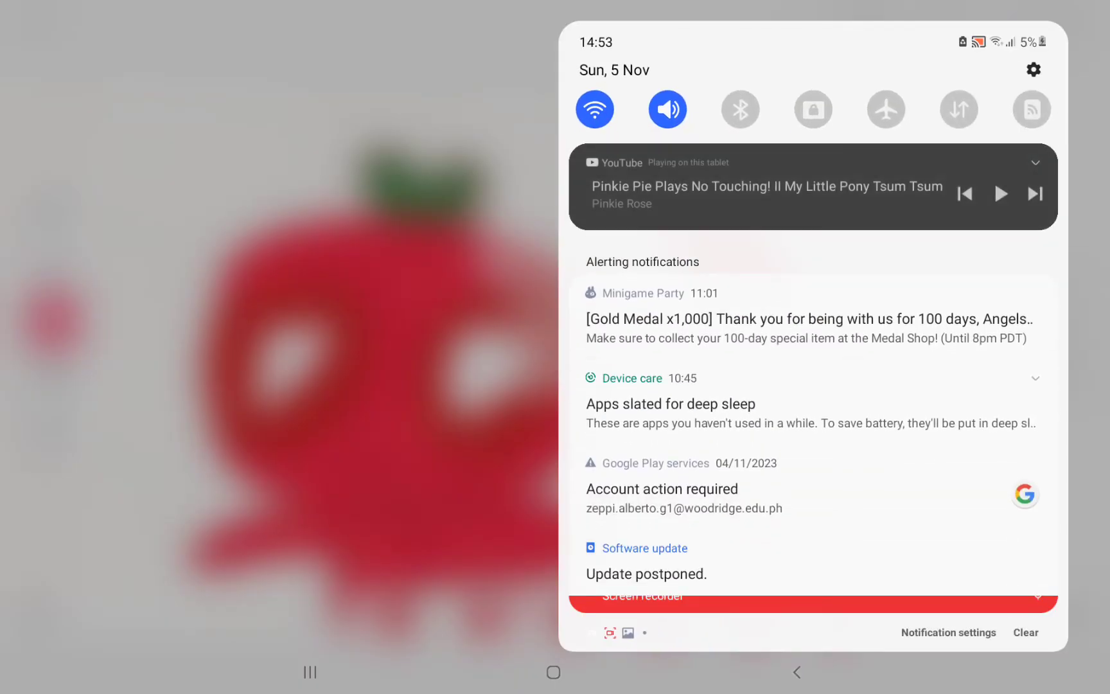